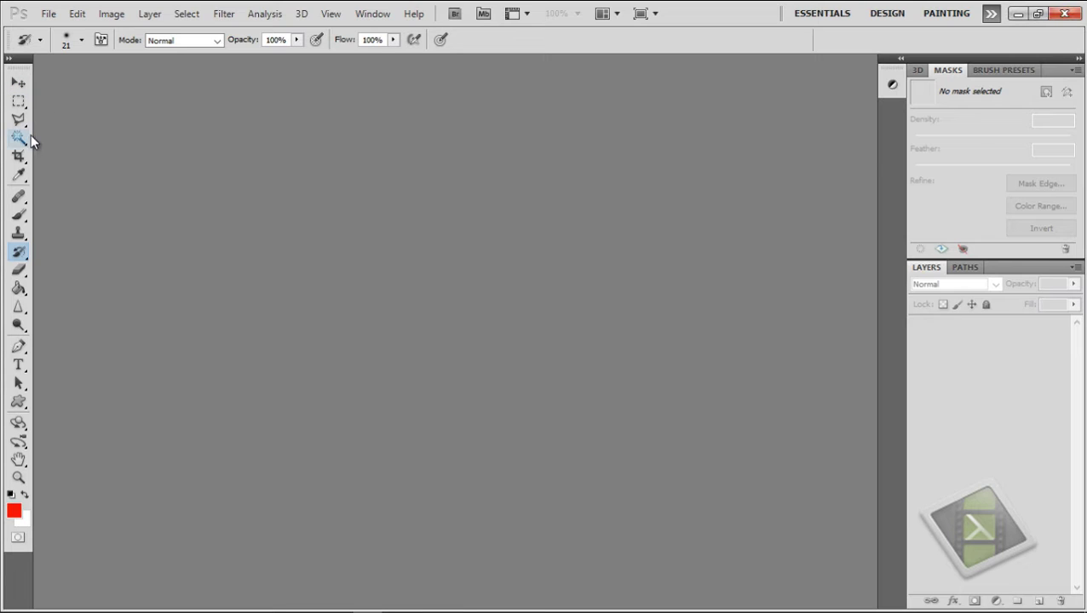
- Browse the toolbox's sampling, painting, cloning and history brush tool groups, ending on the Move tool
{"action": "left_click", "coordinate": [19, 177]}
{"action": "right_click", "coordinate": [21, 181]}
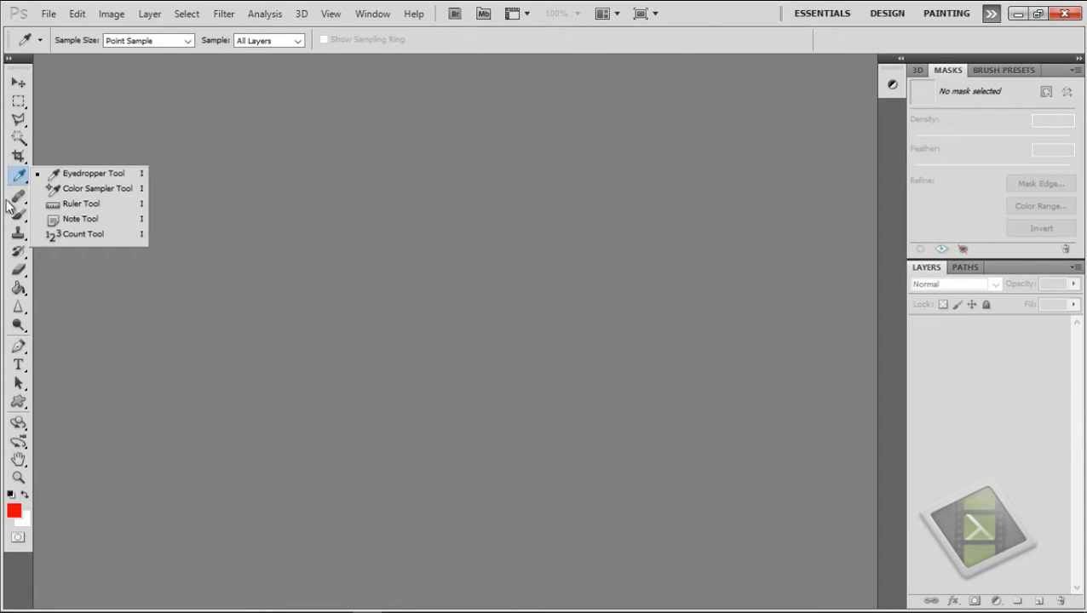
{"action": "left_click", "coordinate": [18, 214]}
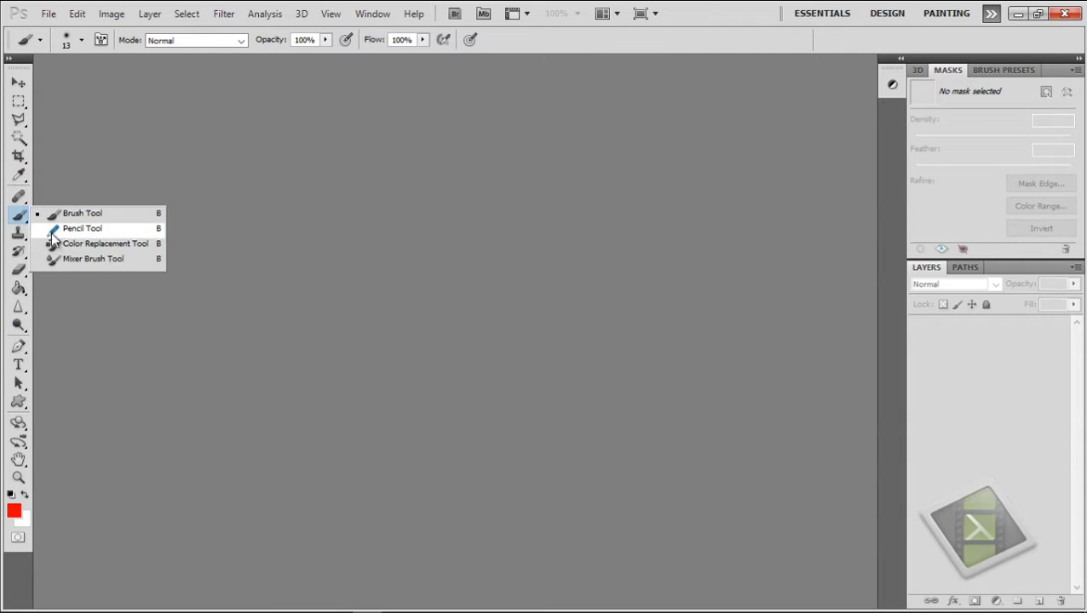
{"action": "left_click", "coordinate": [19, 232]}
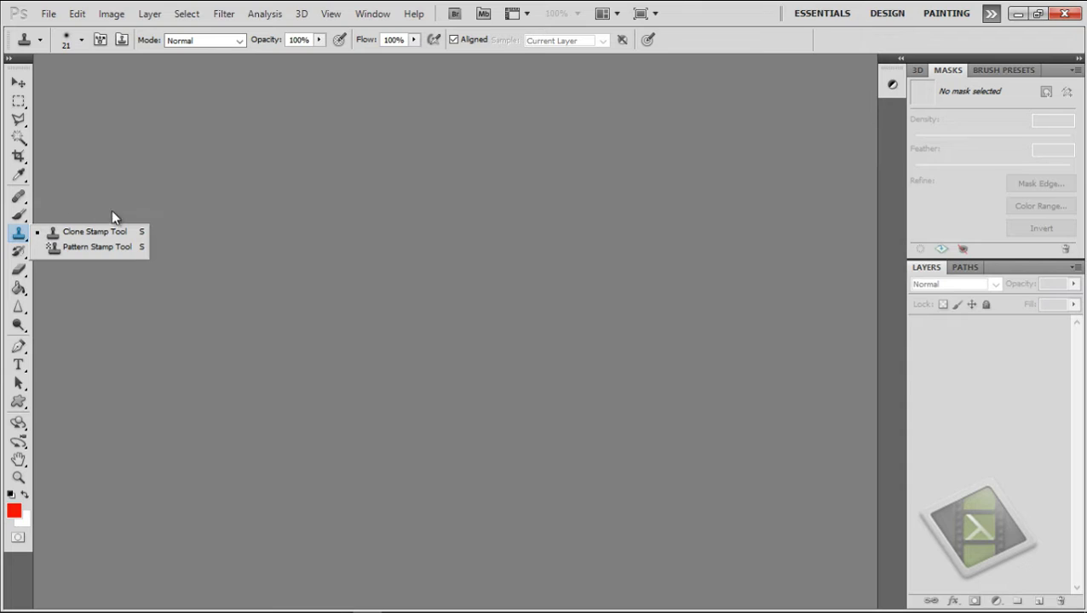
{"action": "left_click", "coordinate": [290, 264]}
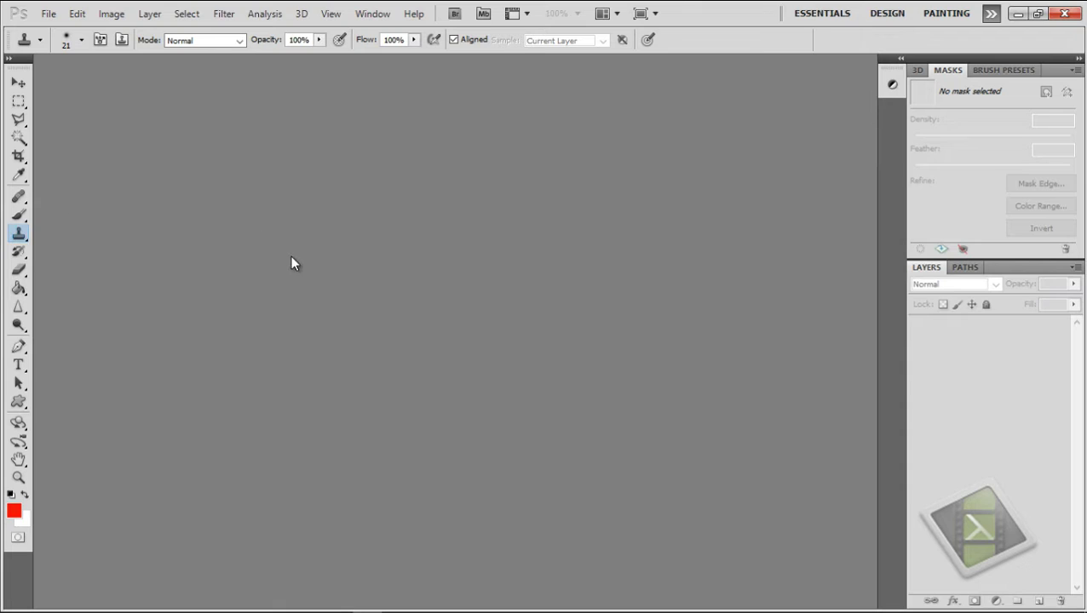
{"action": "left_click", "coordinate": [18, 255]}
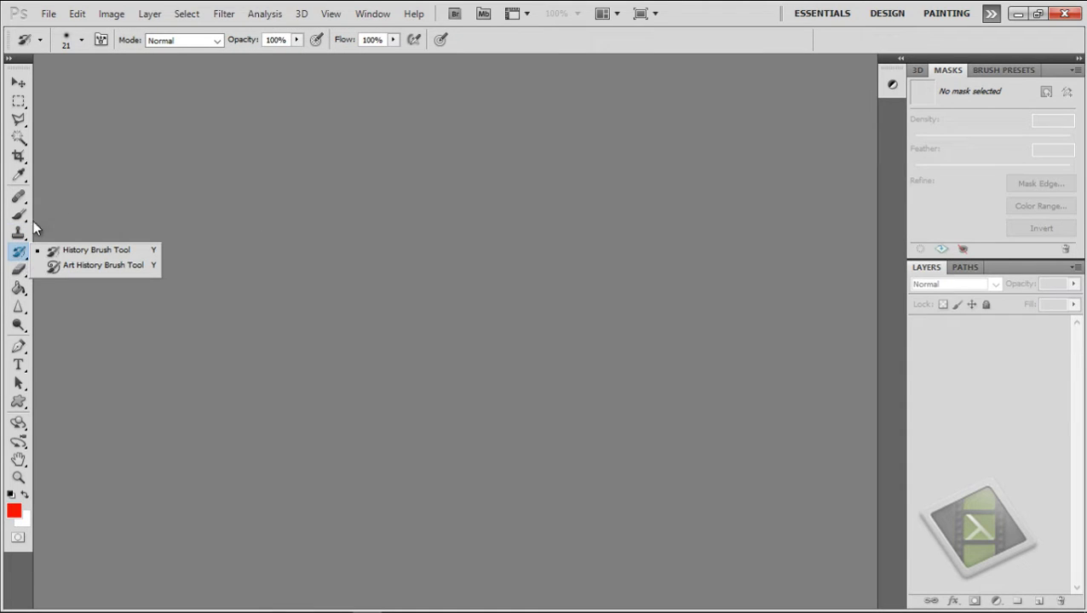
{"action": "left_click", "coordinate": [18, 83]}
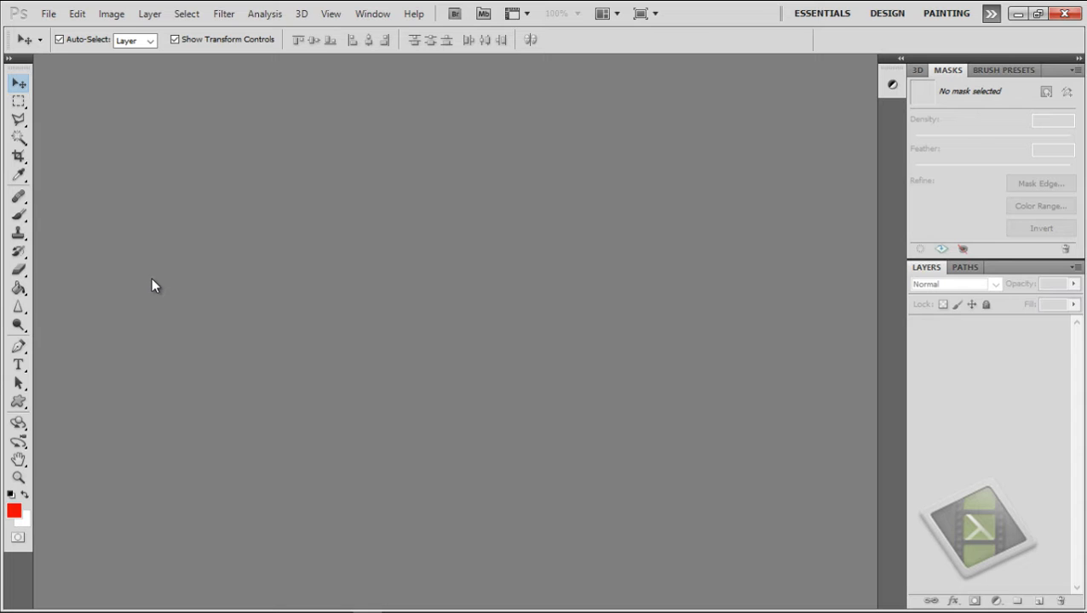
- Minimize Photoshop, launch File Explorer, then bring Photoshop back to the front
{"action": "left_click", "coordinate": [1016, 14]}
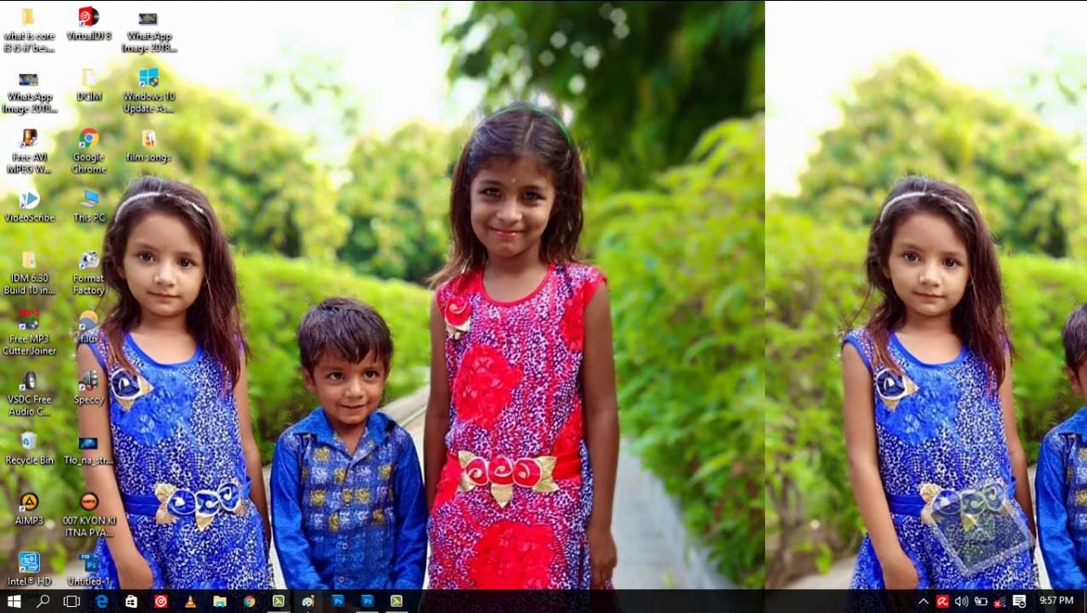
{"action": "left_click", "coordinate": [221, 602]}
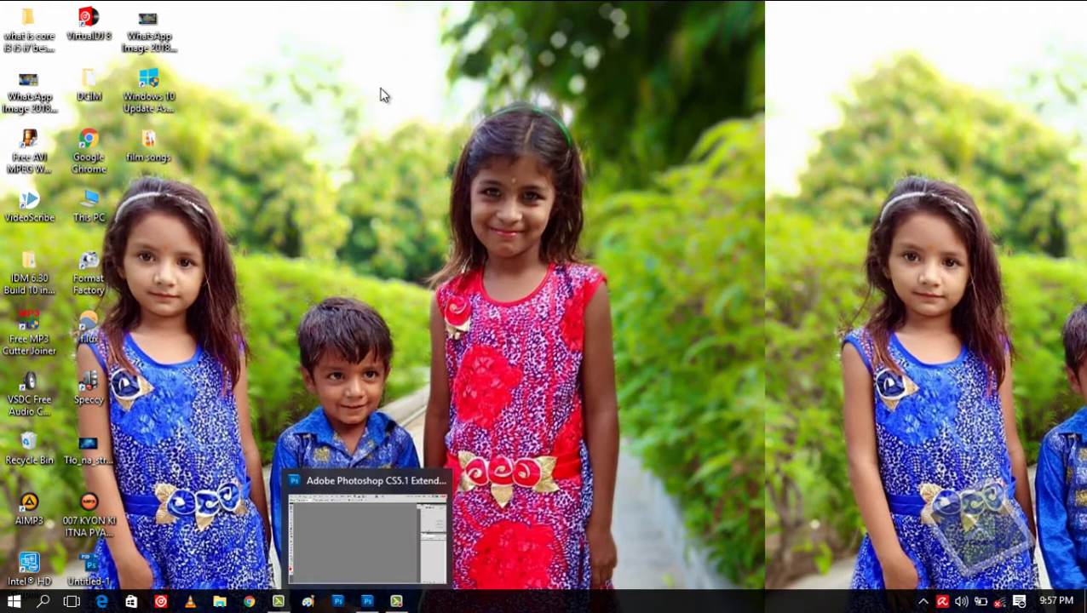
{"action": "left_click", "coordinate": [368, 602]}
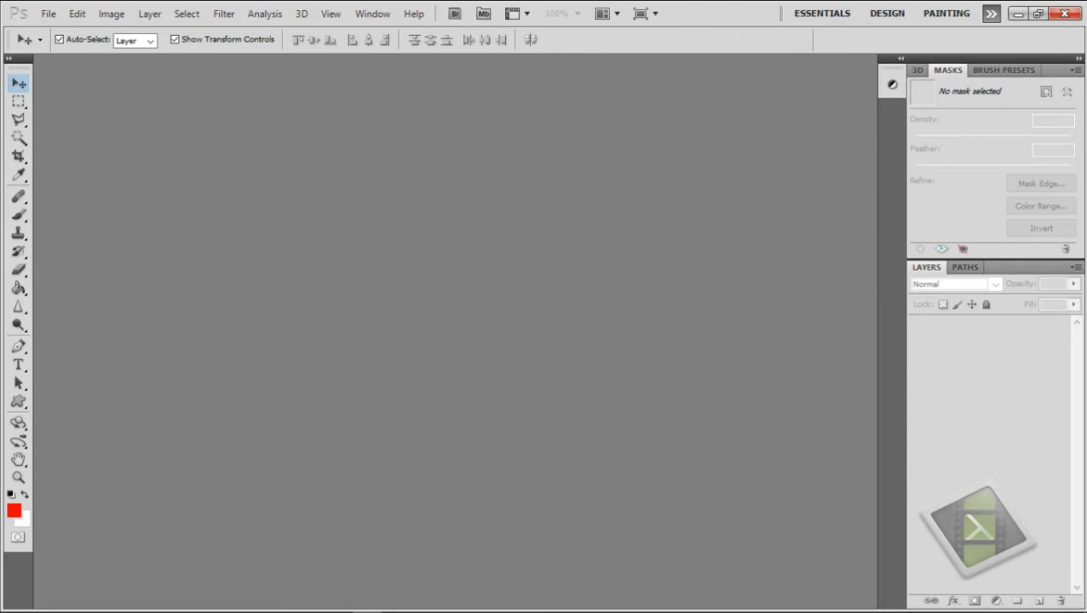
- In a maximized File Explorer, browse Local Disk (C:) > Users > user folder > PhotoshopPortable
{"action": "left_click", "coordinate": [219, 603]}
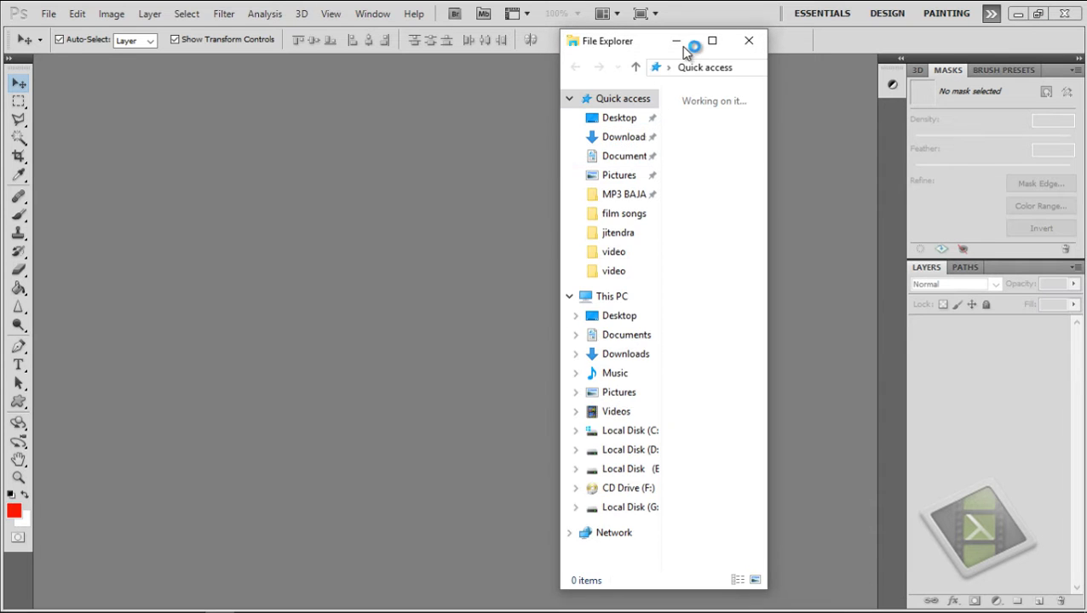
{"action": "left_click", "coordinate": [704, 50]}
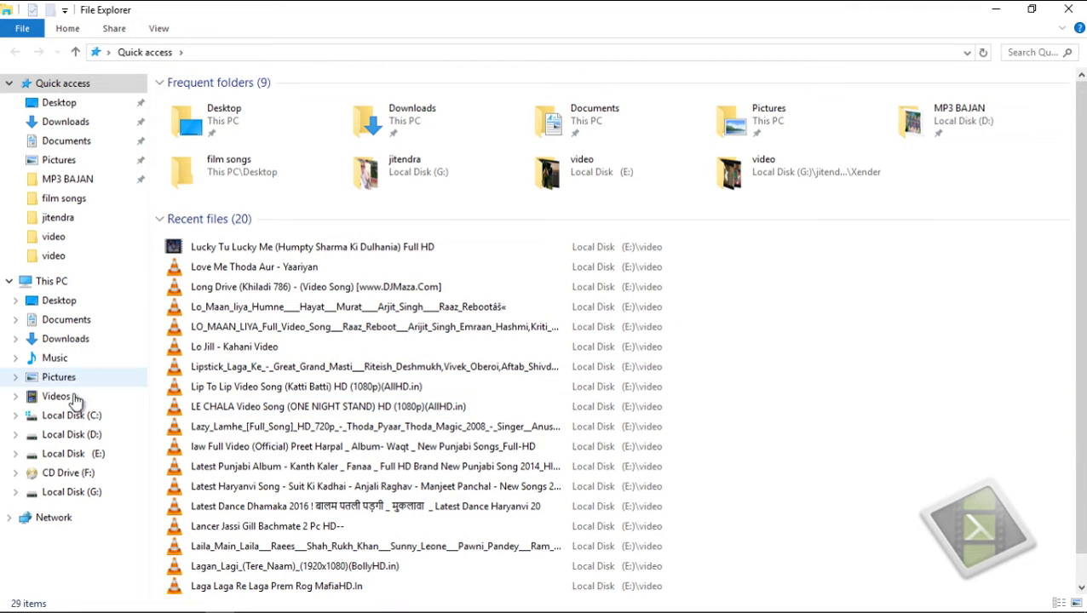
{"action": "left_click", "coordinate": [75, 415]}
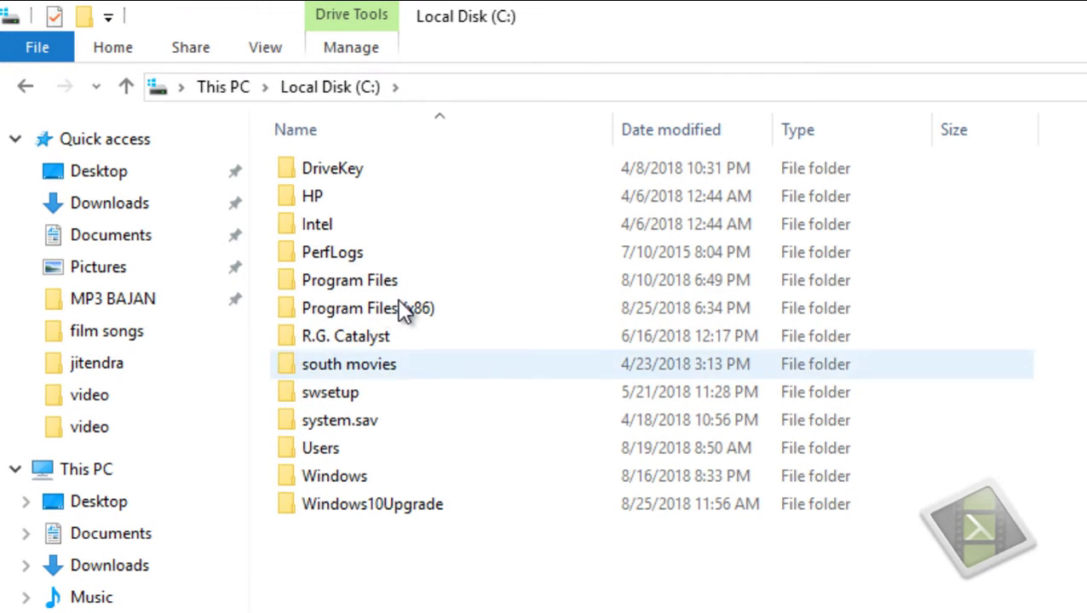
{"action": "double_click", "coordinate": [328, 443]}
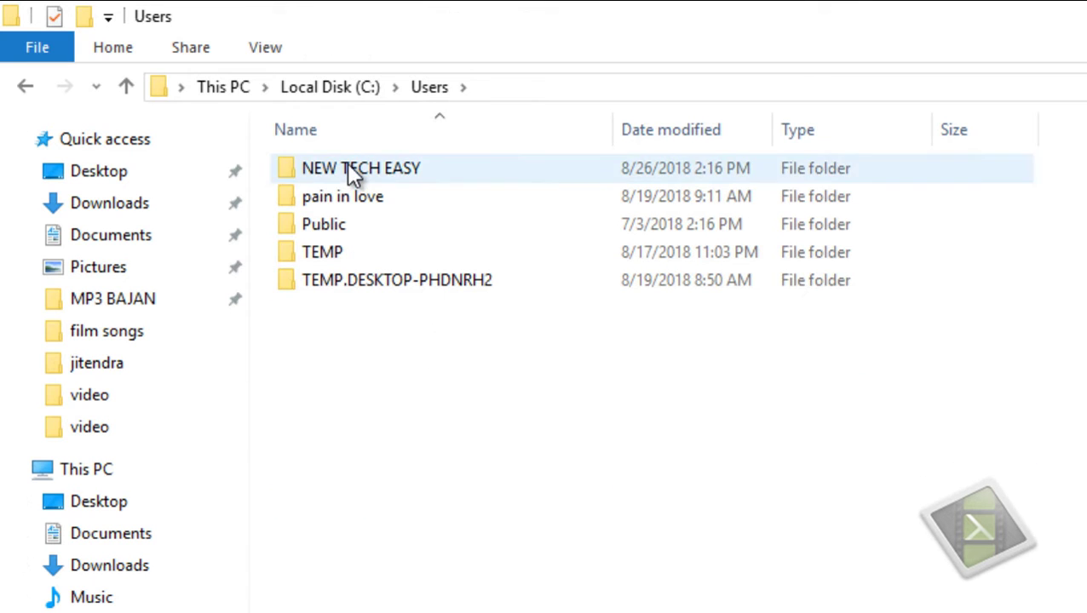
{"action": "double_click", "coordinate": [347, 167]}
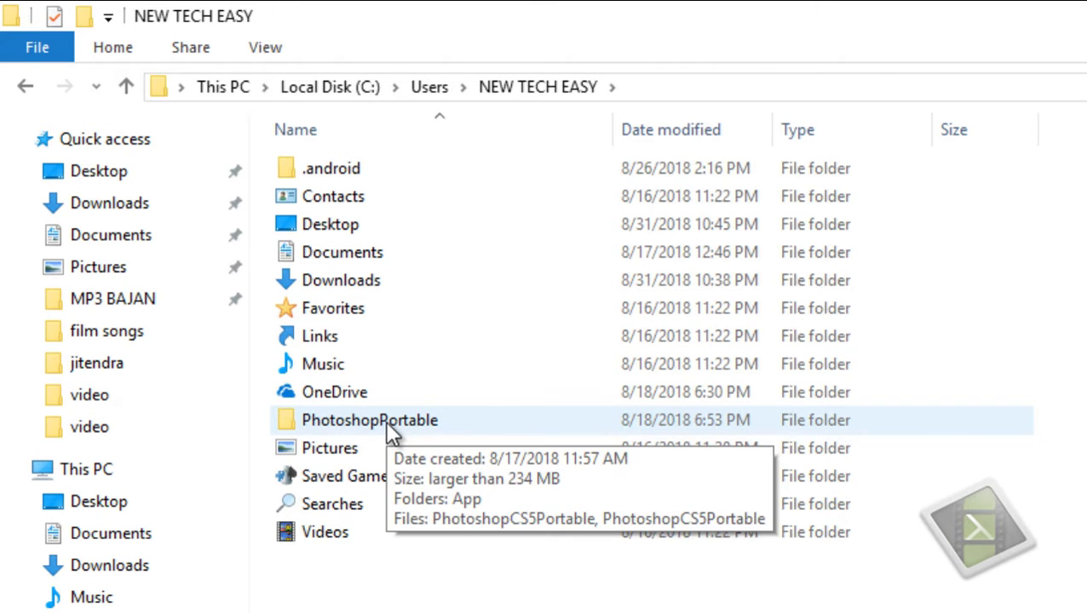
{"action": "double_click", "coordinate": [386, 420]}
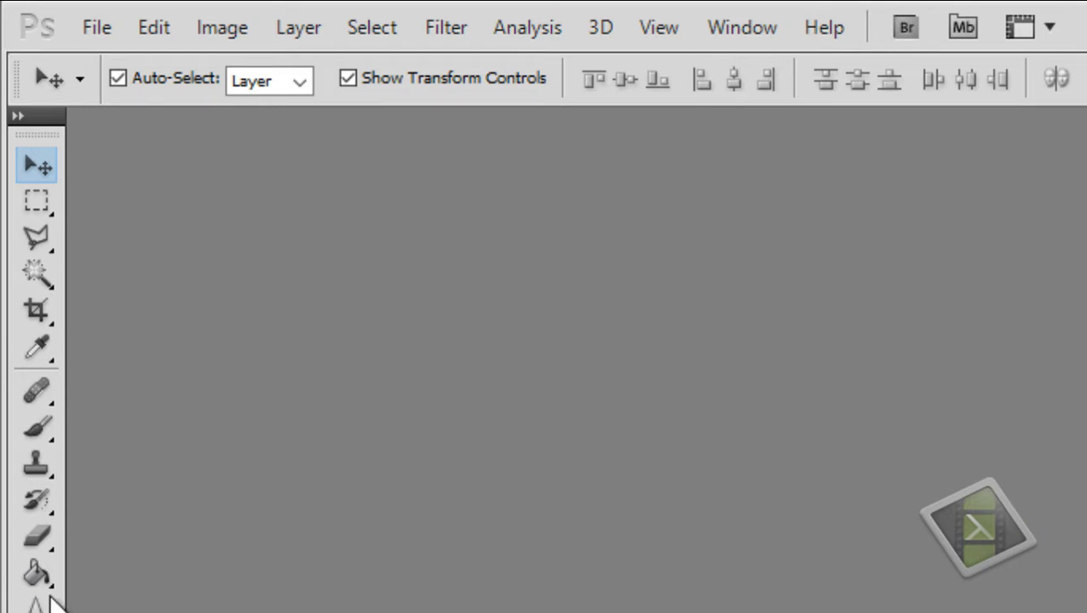
- Open IMG-20170109-WA0045.jpg from the style folder on Local Disk (G:)
{"action": "left_click", "coordinate": [39, 506]}
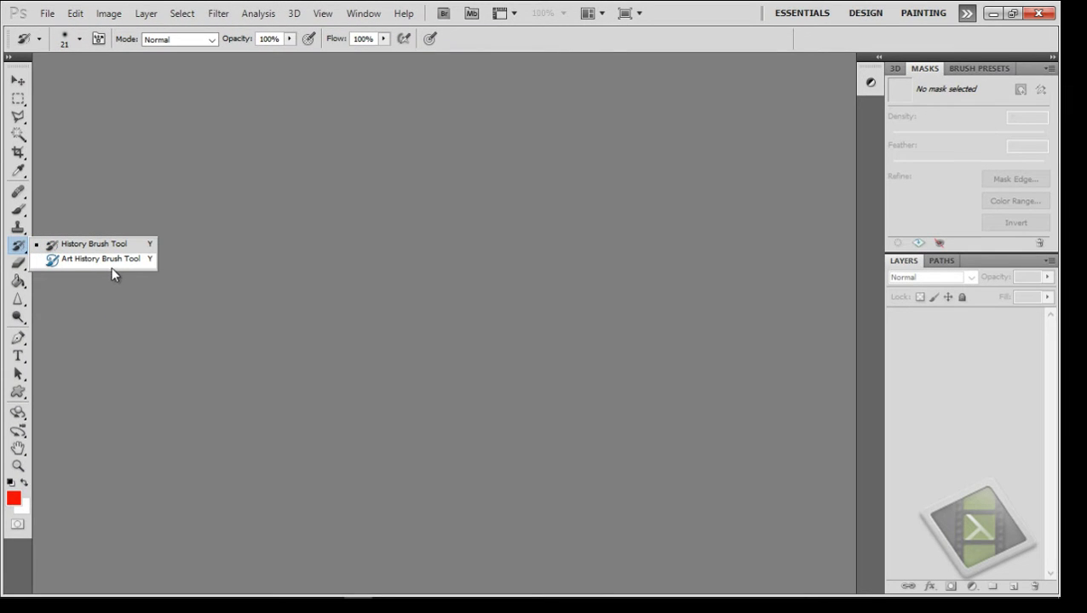
{"action": "left_click", "coordinate": [372, 206]}
{"action": "double_click", "coordinate": [372, 206]}
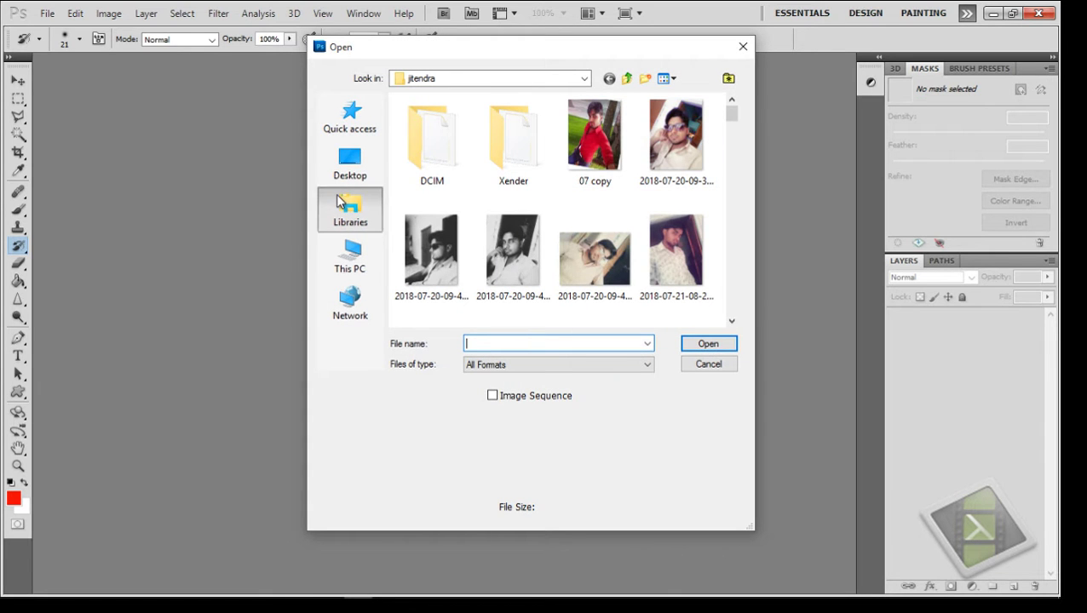
{"action": "left_click", "coordinate": [336, 194]}
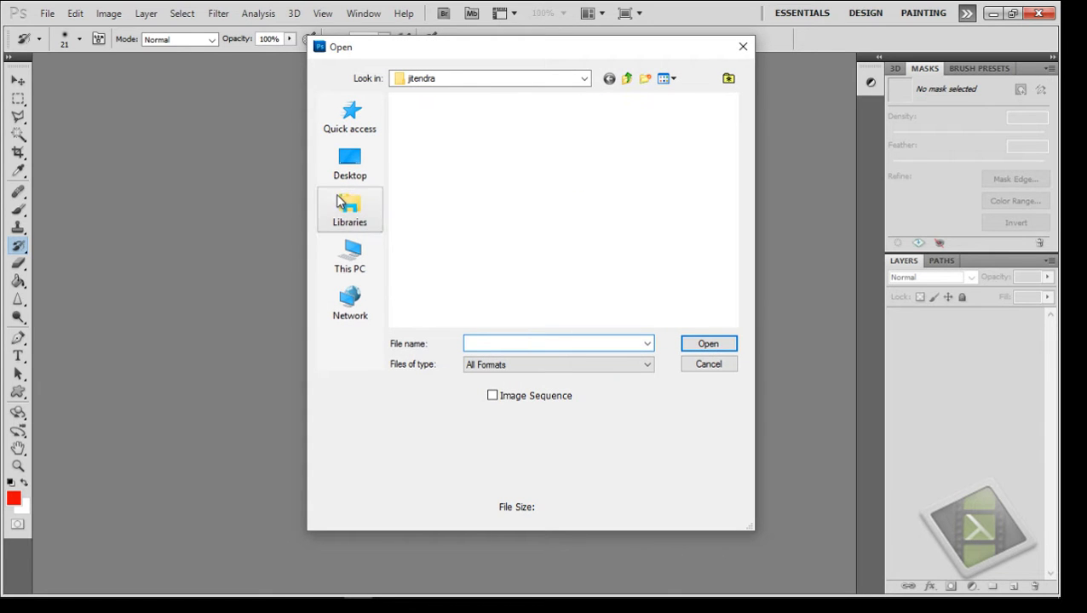
{"action": "left_click", "coordinate": [364, 268]}
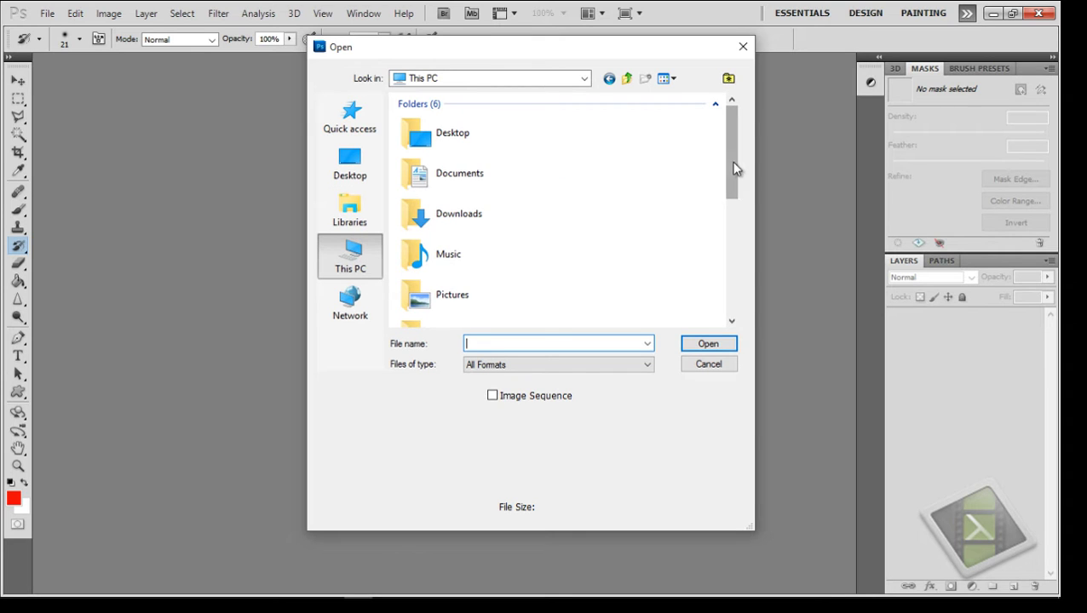
{"action": "left_click_drag", "start_coordinate": [736, 167], "coordinate": [734, 283]}
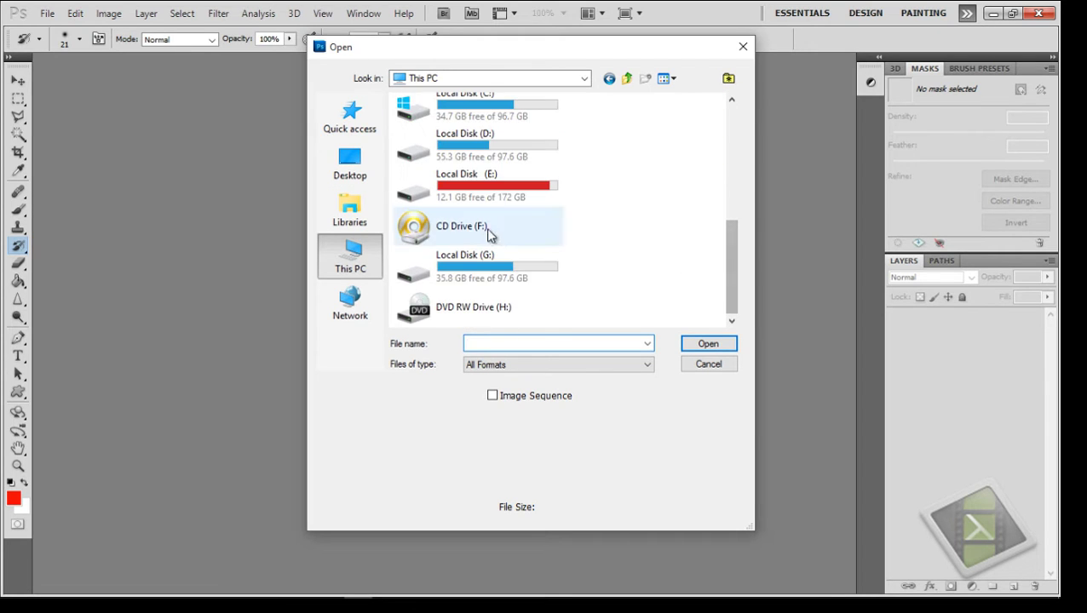
{"action": "double_click", "coordinate": [505, 258]}
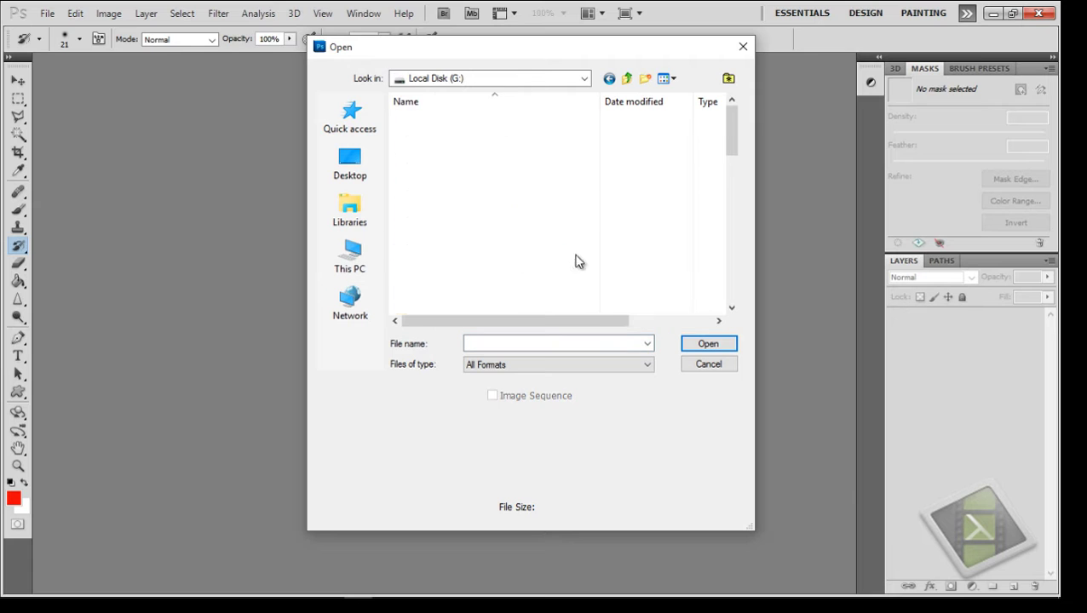
{"action": "left_click_drag", "start_coordinate": [731, 143], "coordinate": [731, 251]}
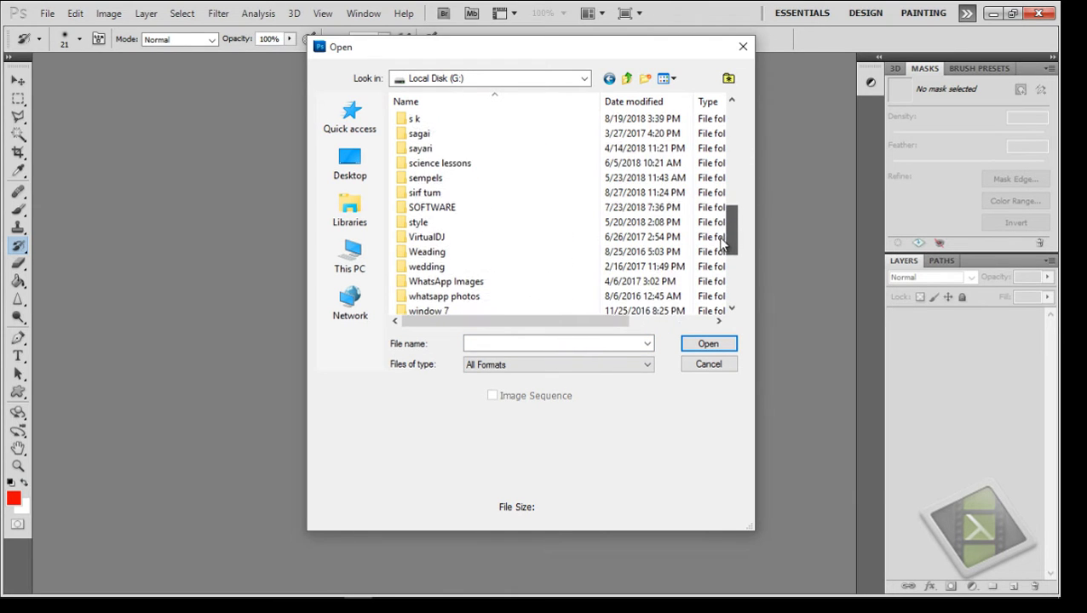
{"action": "left_click_drag", "start_coordinate": [729, 251], "coordinate": [729, 237]}
{"action": "double_click", "coordinate": [526, 207]}
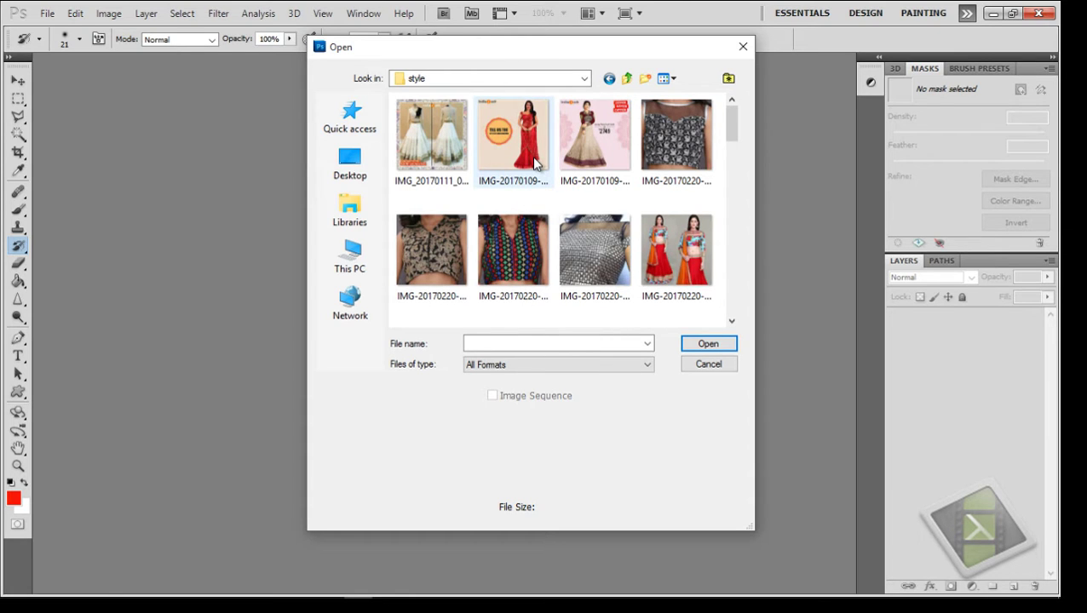
{"action": "double_click", "coordinate": [535, 164]}
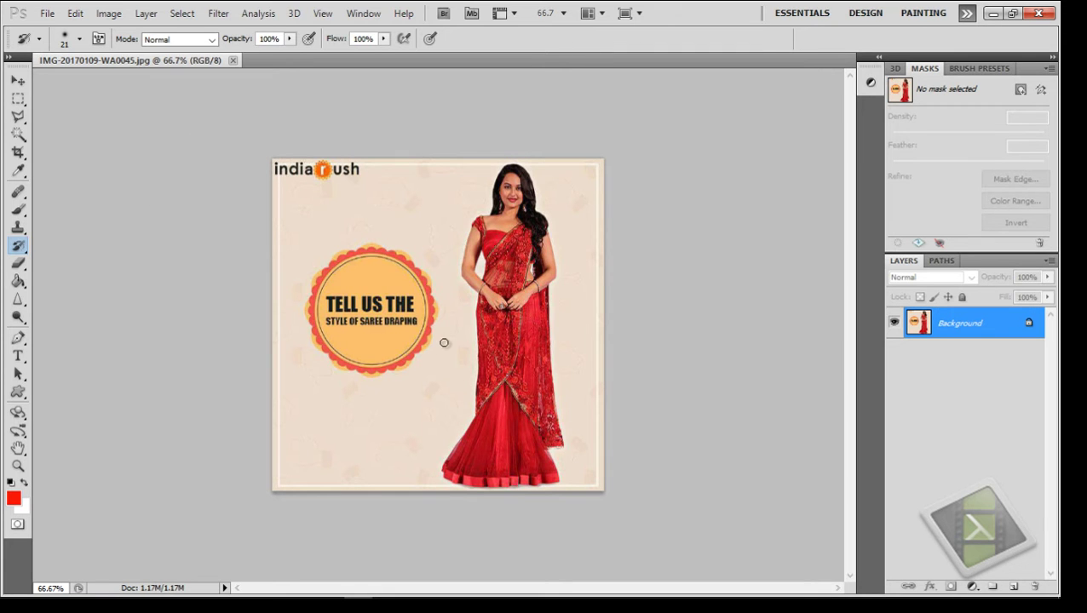
- Zoom the advert to 100% and select the Color Replacement Tool from the brush group
{"action": "key", "text": "ctrl+plus"}
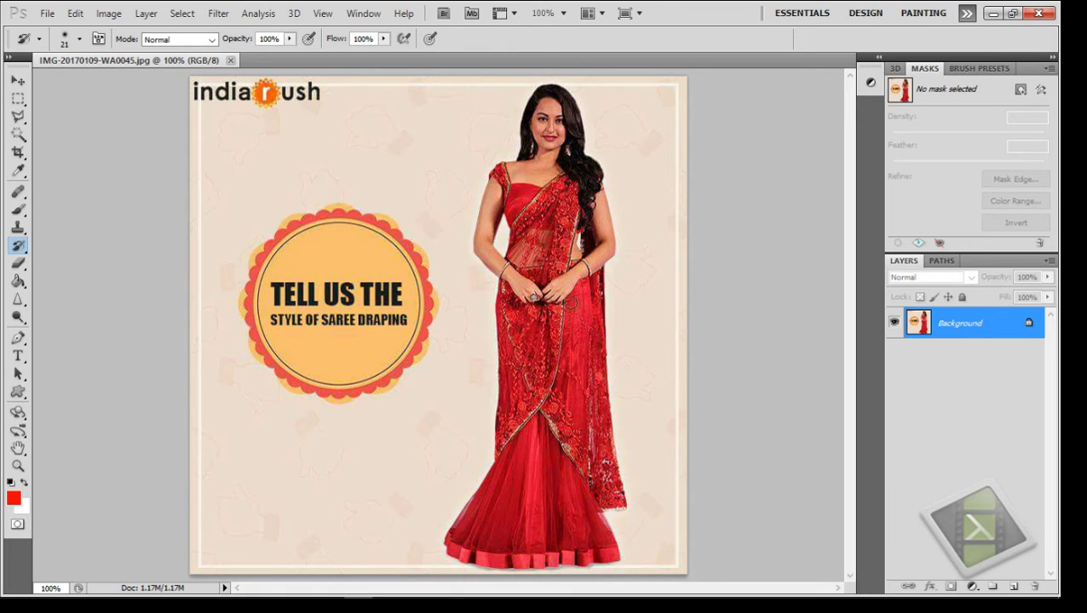
{"action": "left_click", "coordinate": [16, 142]}
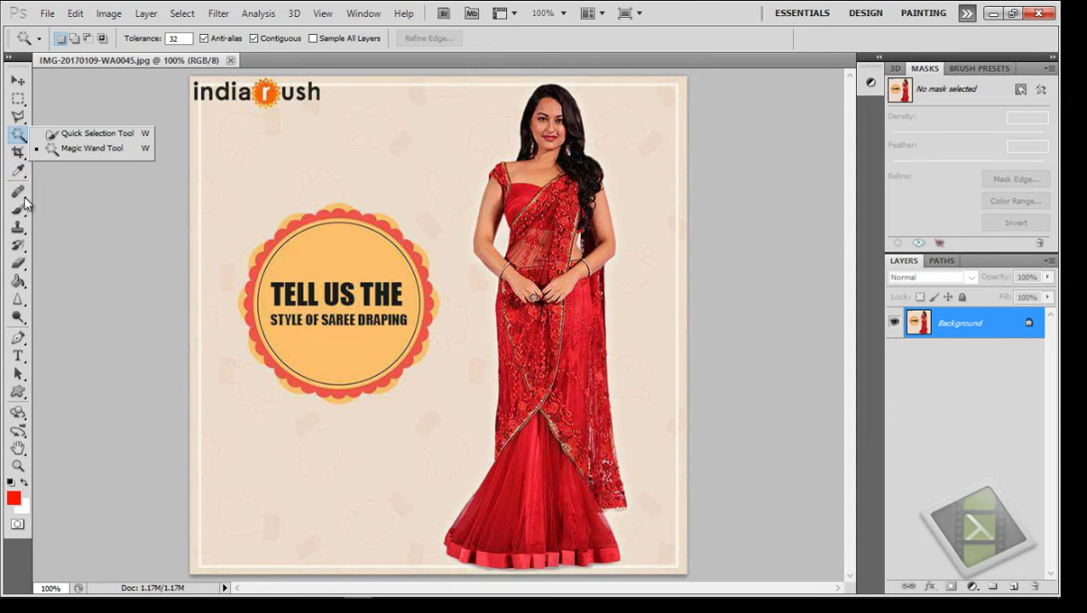
{"action": "left_click", "coordinate": [31, 173]}
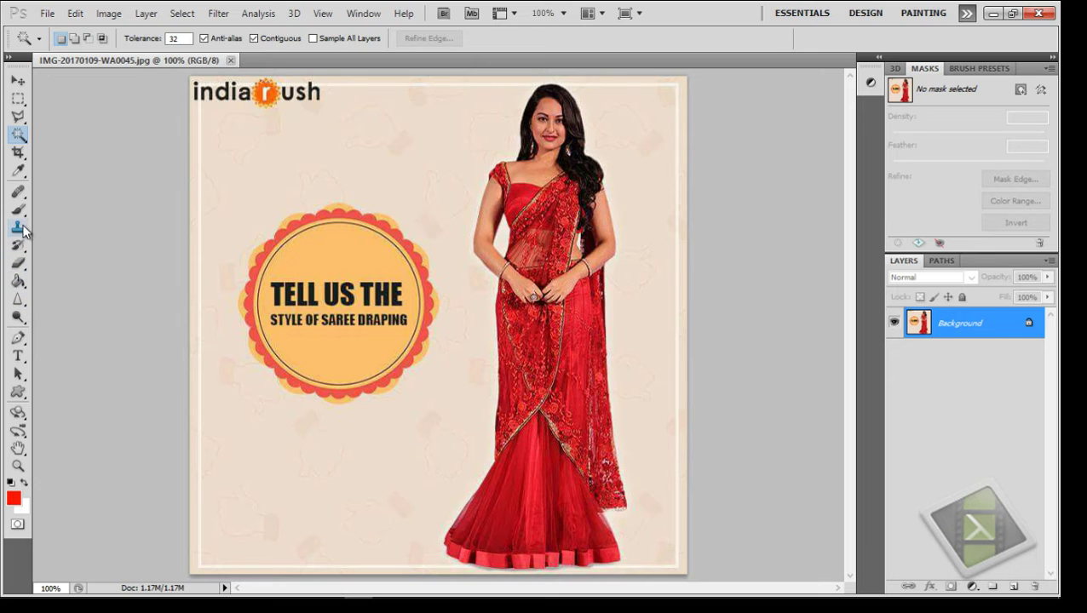
{"action": "left_click", "coordinate": [20, 211]}
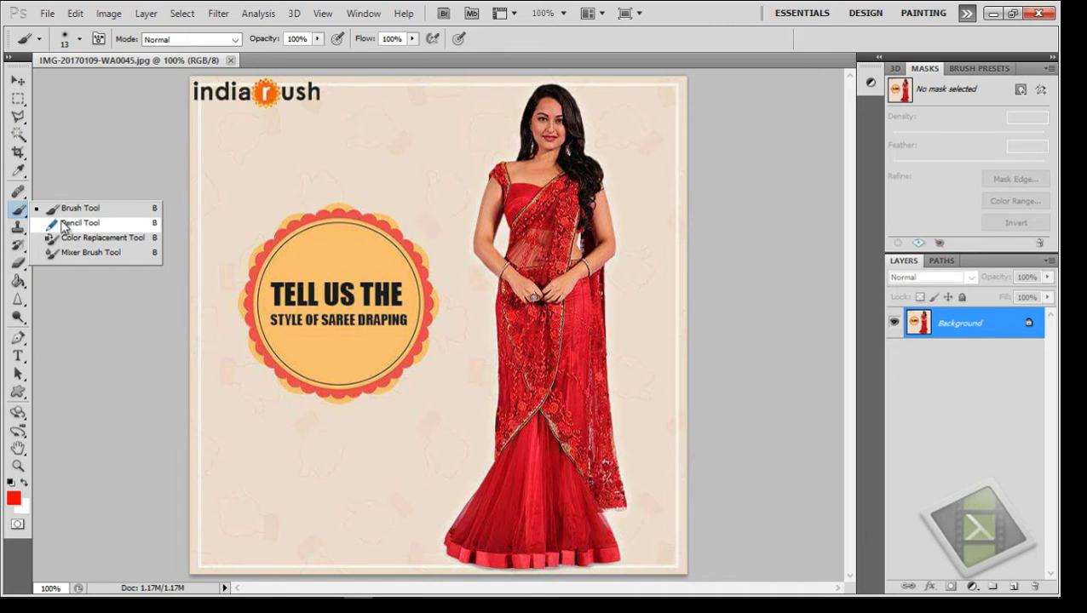
{"action": "left_click", "coordinate": [88, 239]}
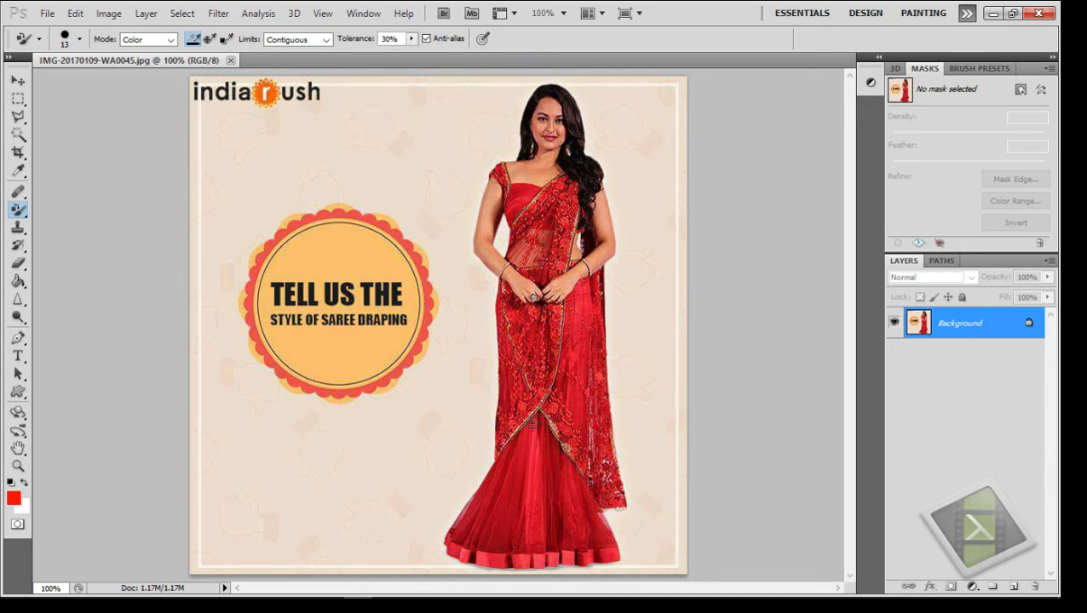
- Enlarge the brush and make trial colour-replacement strokes on the lower skirt
{"action": "key", "text": "bracketright"}
{"action": "left_click_drag", "start_coordinate": [528, 445], "coordinate": [528, 450]}
{"action": "left_click_drag", "start_coordinate": [519, 503], "coordinate": [509, 478]}
{"action": "key", "text": "i"}
- Set the foreground colour to blue and paint the skirt and bodice blue
{"action": "left_click", "coordinate": [13, 501]}
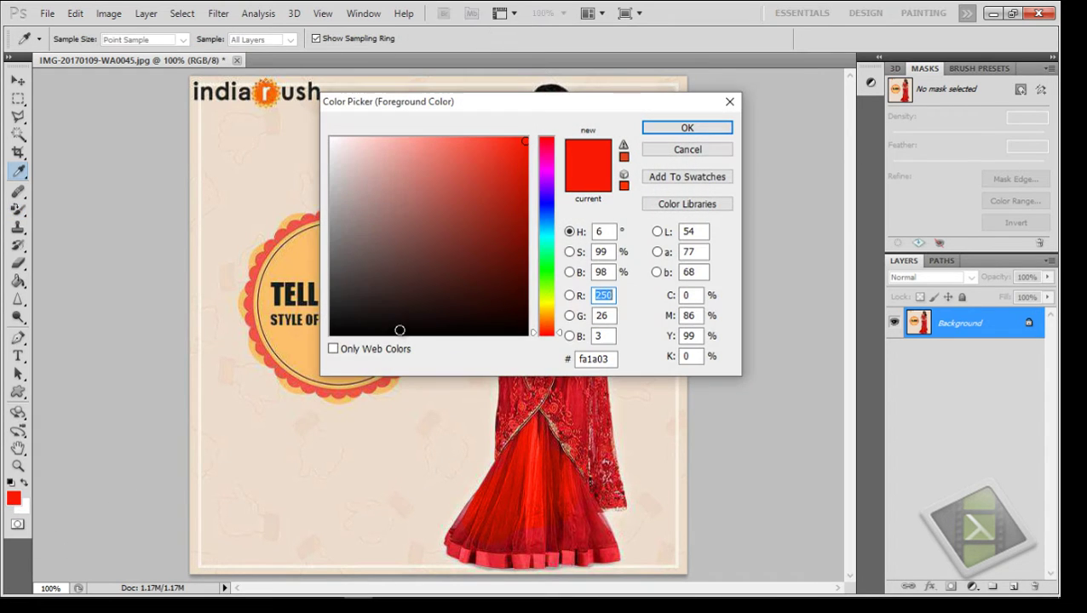
{"action": "left_click", "coordinate": [549, 205]}
{"action": "left_click", "coordinate": [682, 128]}
{"action": "key", "text": "b"}
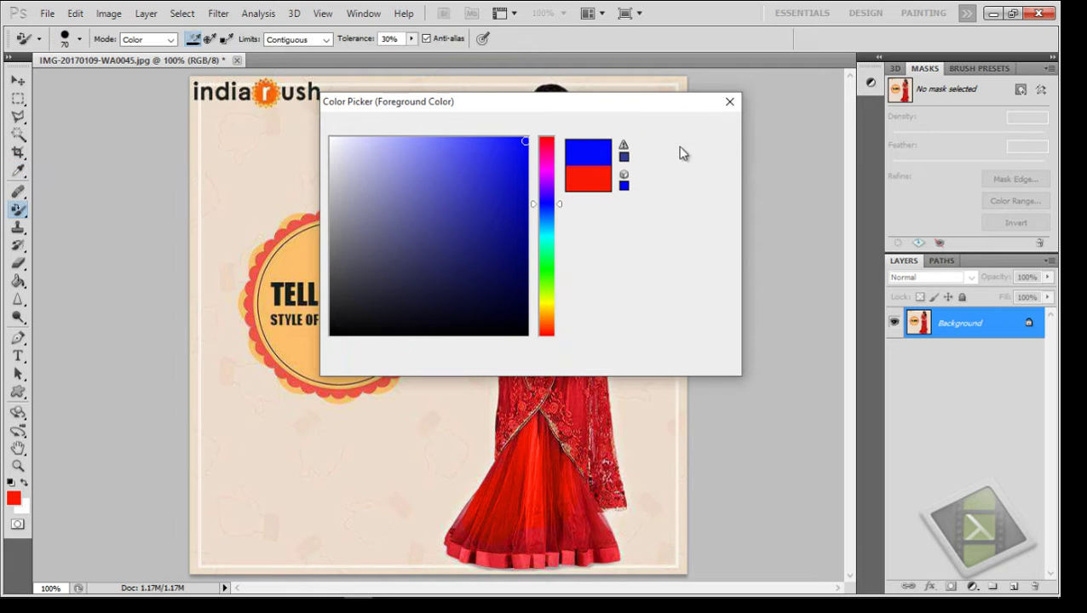
{"action": "mouse_move", "coordinate": [532, 474]}
{"action": "left_mouse_down"}
{"action": "mouse_move", "coordinate": [460, 533]}
{"action": "mouse_move", "coordinate": [538, 529]}
{"action": "mouse_move", "coordinate": [561, 539]}
{"action": "mouse_move", "coordinate": [584, 516]}
{"action": "mouse_move", "coordinate": [616, 538]}
{"action": "mouse_move", "coordinate": [476, 538]}
{"action": "mouse_move", "coordinate": [557, 538]}
{"action": "mouse_move", "coordinate": [538, 460]}
{"action": "mouse_move", "coordinate": [521, 434]}
{"action": "mouse_move", "coordinate": [502, 443]}
{"action": "mouse_move", "coordinate": [568, 426]}
{"action": "mouse_move", "coordinate": [553, 498]}
{"action": "mouse_move", "coordinate": [578, 498]}
{"action": "mouse_move", "coordinate": [479, 562]}
{"action": "mouse_move", "coordinate": [477, 549]}
{"action": "mouse_move", "coordinate": [526, 547]}
{"action": "mouse_move", "coordinate": [474, 504]}
{"action": "mouse_move", "coordinate": [498, 461]}
{"action": "left_mouse_up"}
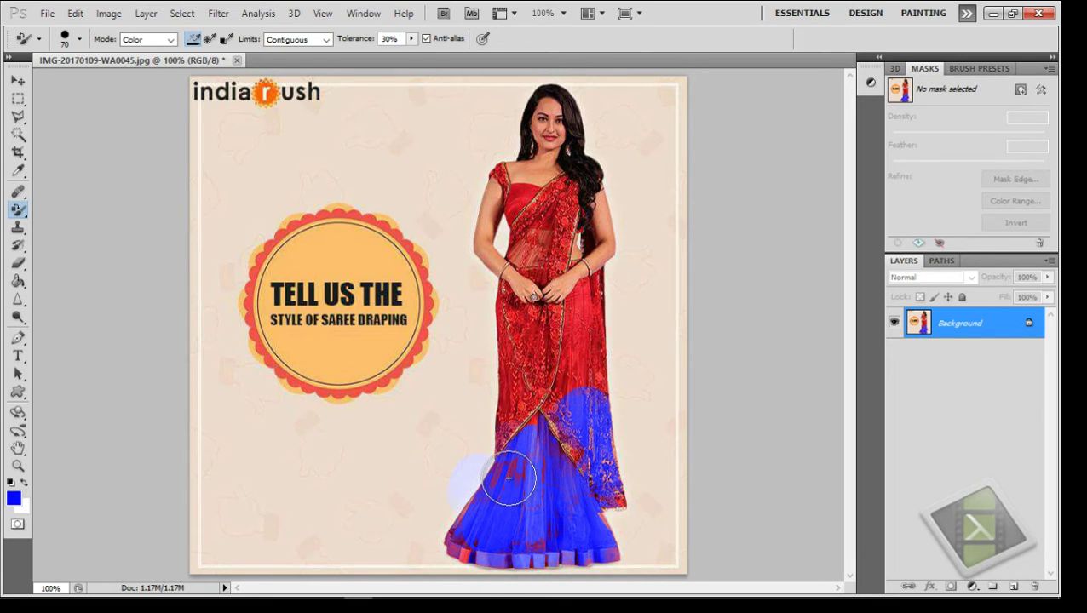
{"action": "mouse_move", "coordinate": [535, 383]}
{"action": "left_mouse_down"}
{"action": "mouse_move", "coordinate": [532, 351]}
{"action": "mouse_move", "coordinate": [524, 392]}
{"action": "mouse_move", "coordinate": [558, 338]}
{"action": "mouse_move", "coordinate": [566, 294]}
{"action": "mouse_move", "coordinate": [627, 402]}
{"action": "mouse_move", "coordinate": [569, 268]}
{"action": "mouse_move", "coordinate": [578, 467]}
{"action": "mouse_move", "coordinate": [519, 344]}
{"action": "mouse_move", "coordinate": [509, 255]}
{"action": "mouse_move", "coordinate": [524, 375]}
{"action": "mouse_move", "coordinate": [520, 366]}
{"action": "mouse_move", "coordinate": [488, 425]}
{"action": "mouse_move", "coordinate": [546, 293]}
{"action": "mouse_move", "coordinate": [535, 196]}
{"action": "mouse_move", "coordinate": [497, 170]}
{"action": "mouse_move", "coordinate": [581, 170]}
{"action": "mouse_move", "coordinate": [582, 208]}
{"action": "left_mouse_up"}
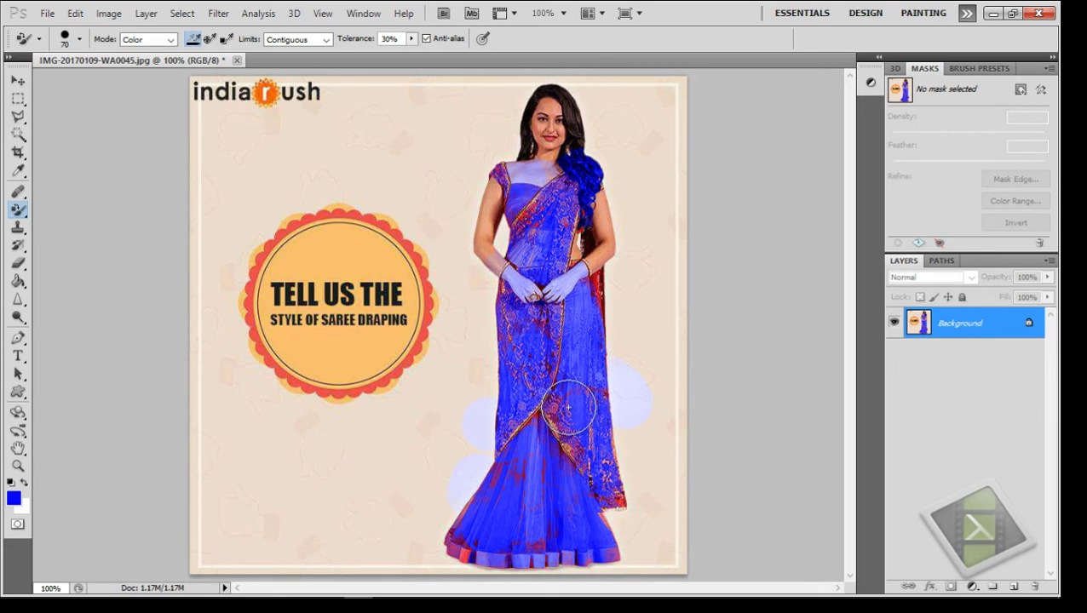
- Switch to the History Brush Tool to restore red on the upper shoulder drape
{"action": "left_click", "coordinate": [18, 209]}
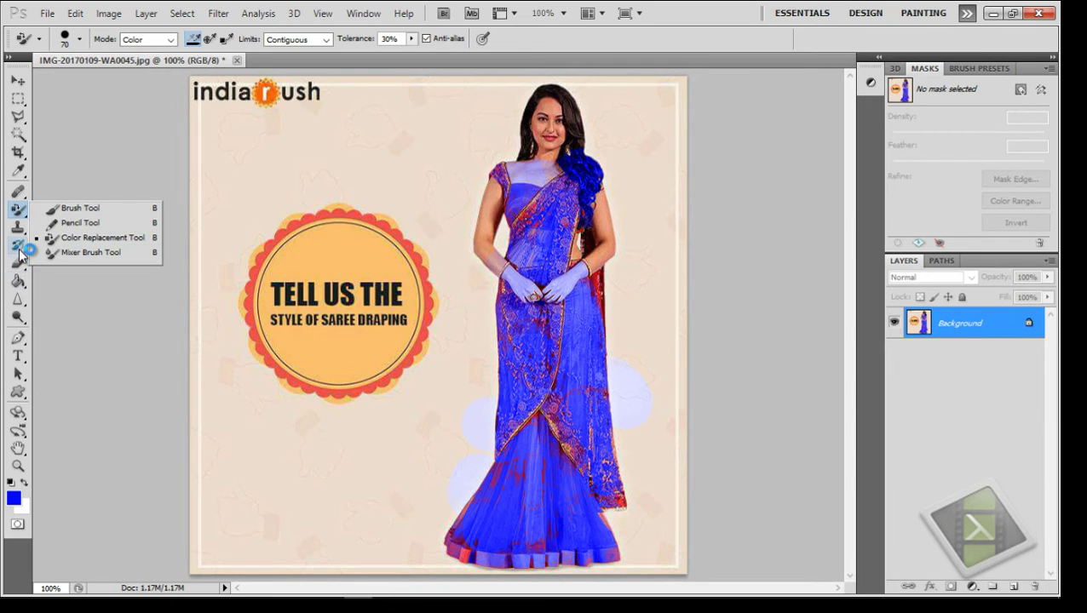
{"action": "left_click", "coordinate": [19, 245]}
{"action": "left_click", "coordinate": [64, 252]}
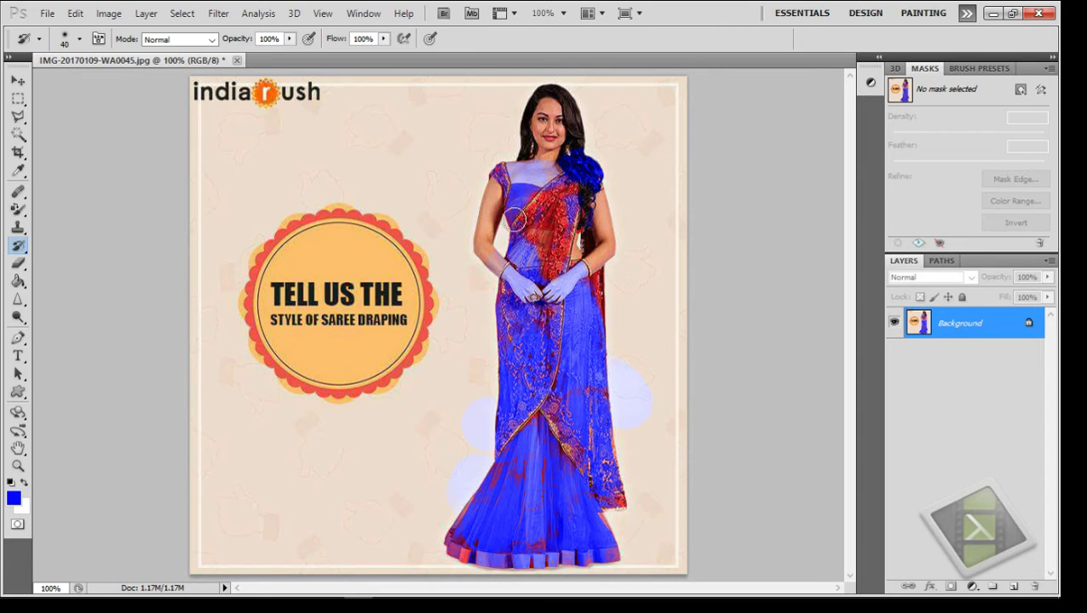
{"action": "left_click", "coordinate": [361, 14]}
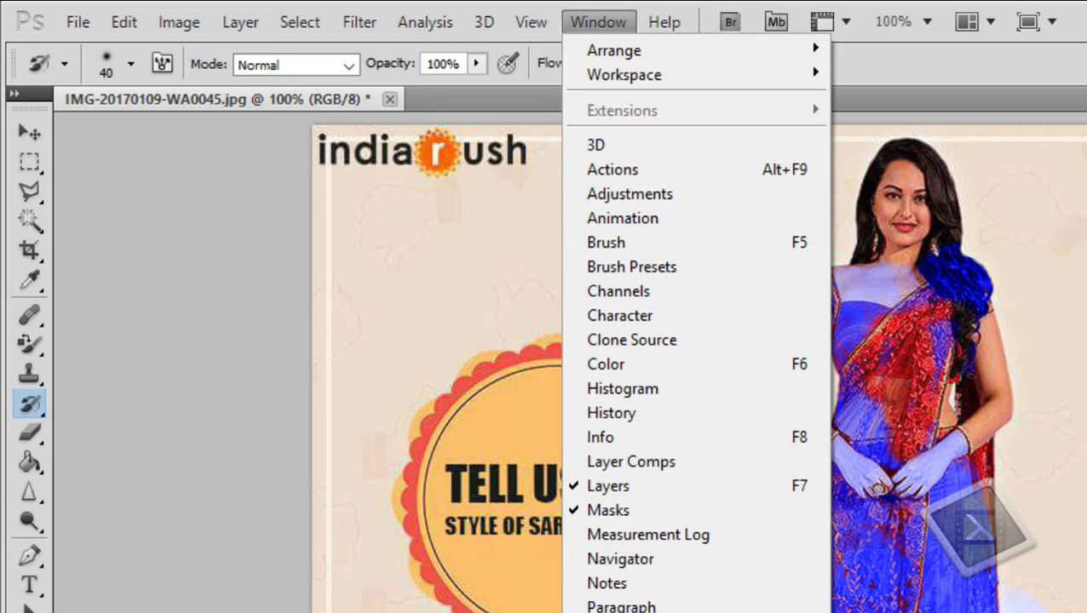
- Show the History panel, step back to early Color Replacement states and set the history brush source
{"action": "left_click", "coordinate": [631, 414]}
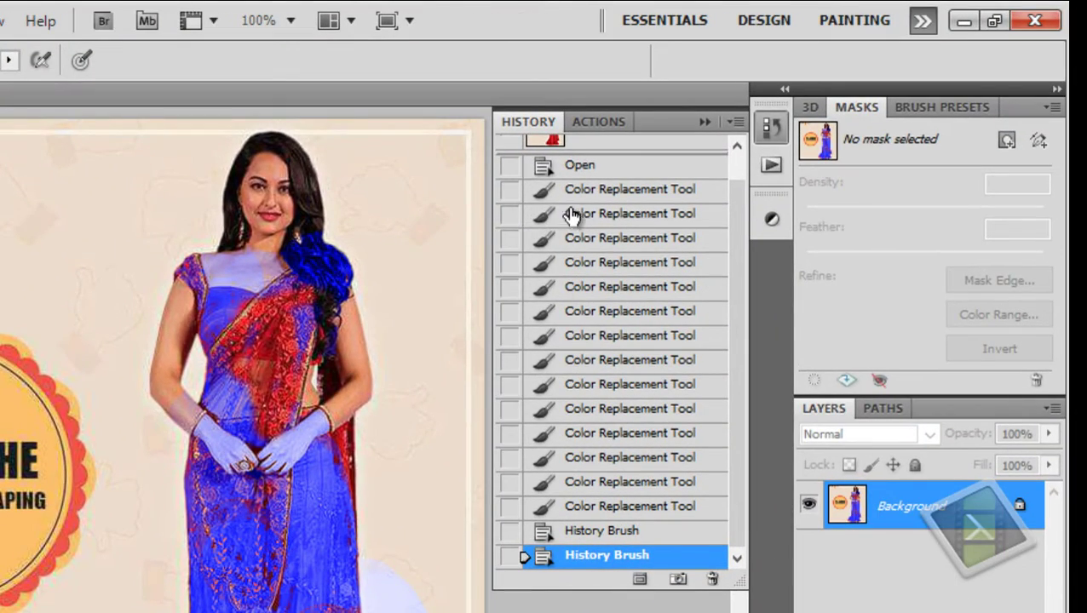
{"action": "left_click", "coordinate": [547, 195]}
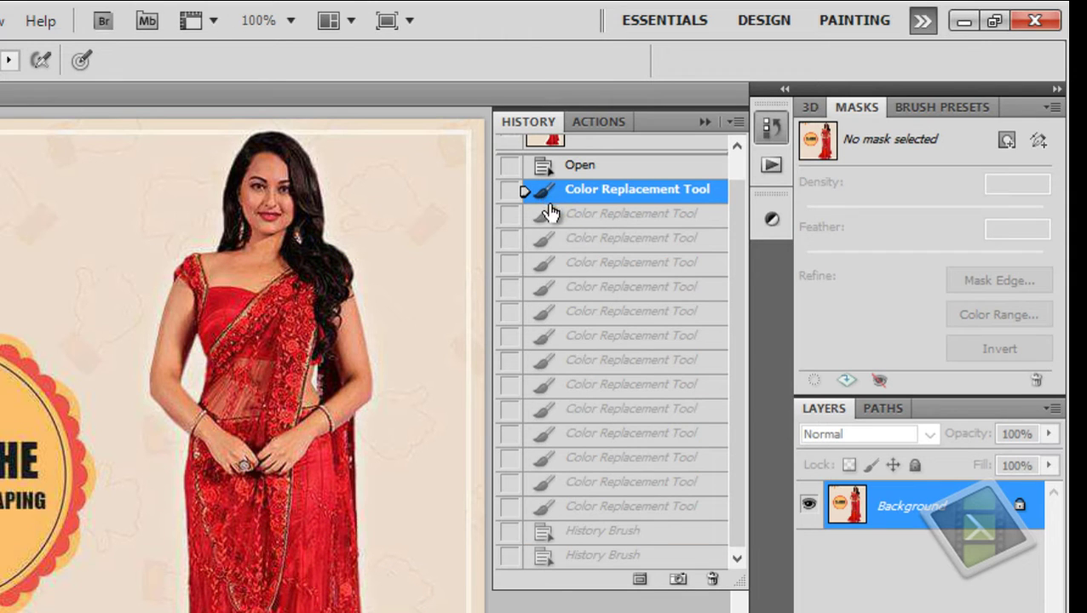
{"action": "left_click", "coordinate": [554, 221]}
{"action": "left_click", "coordinate": [509, 213]}
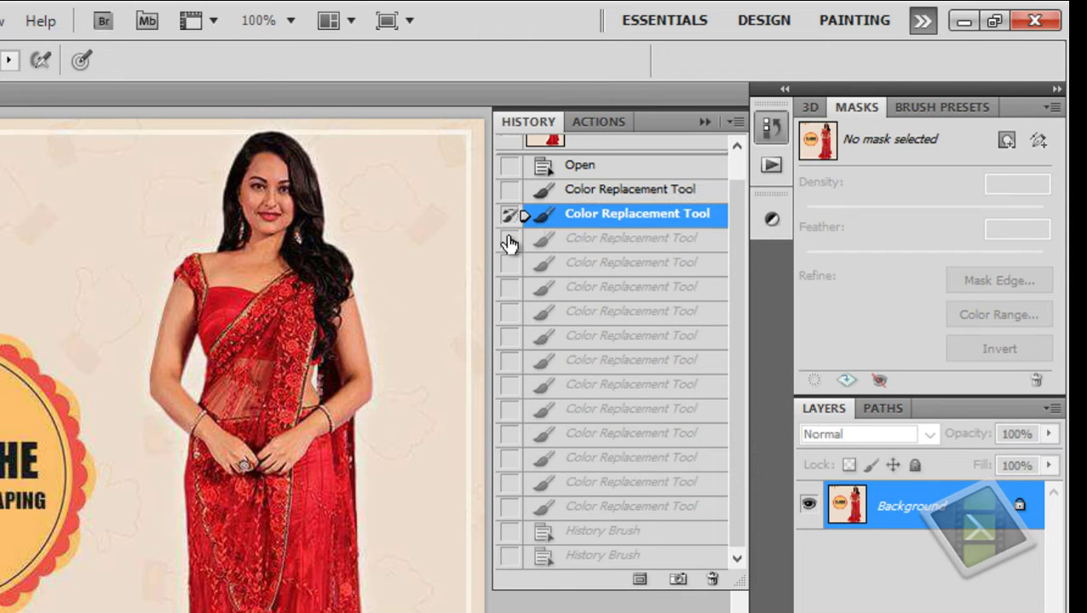
{"action": "left_click", "coordinate": [509, 262]}
{"action": "left_click", "coordinate": [528, 337]}
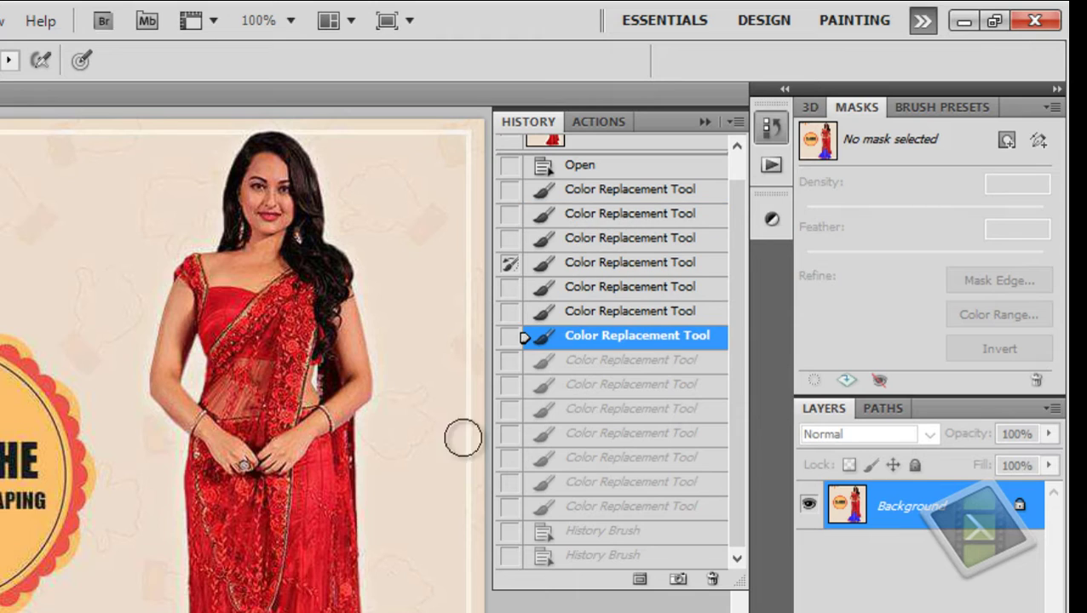
{"action": "left_click", "coordinate": [509, 409]}
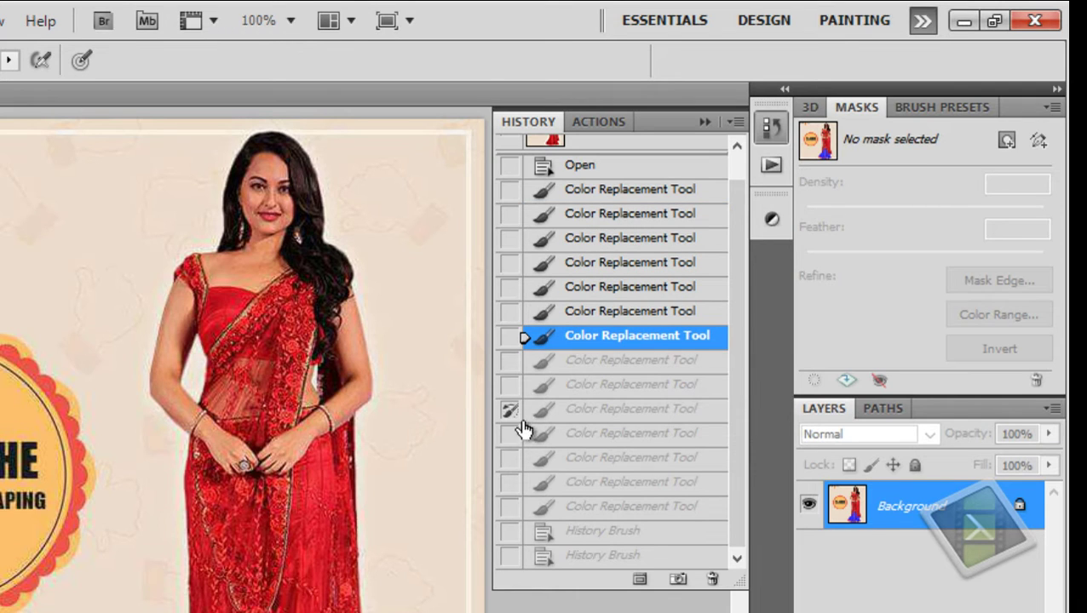
- Delete the later history states one by one, confirming each, leaving three states
{"action": "left_click_drag", "start_coordinate": [711, 586], "coordinate": [712, 567]}
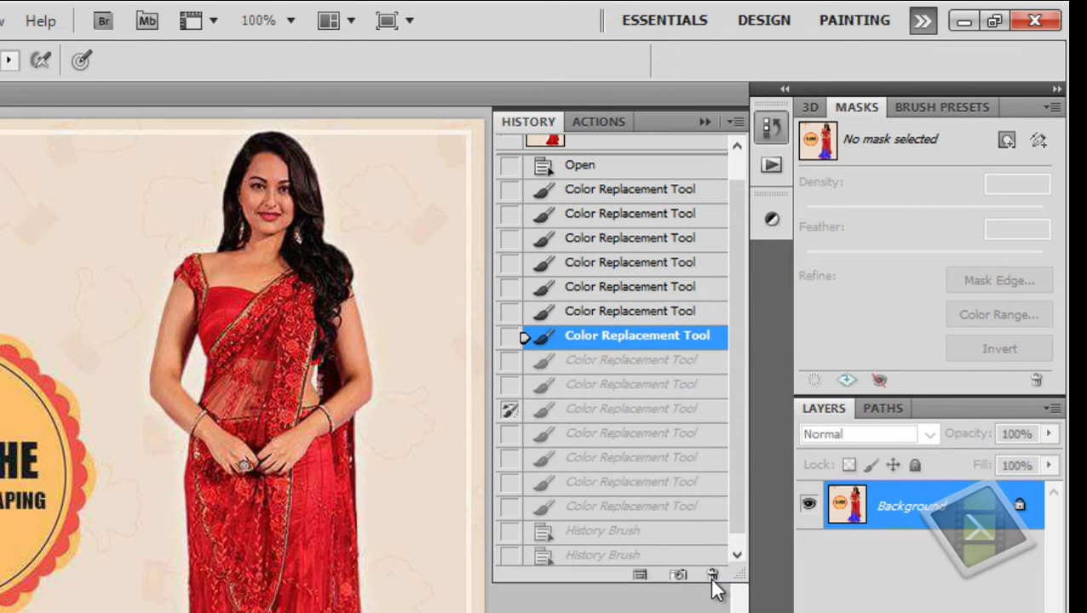
{"action": "left_click", "coordinate": [711, 567]}
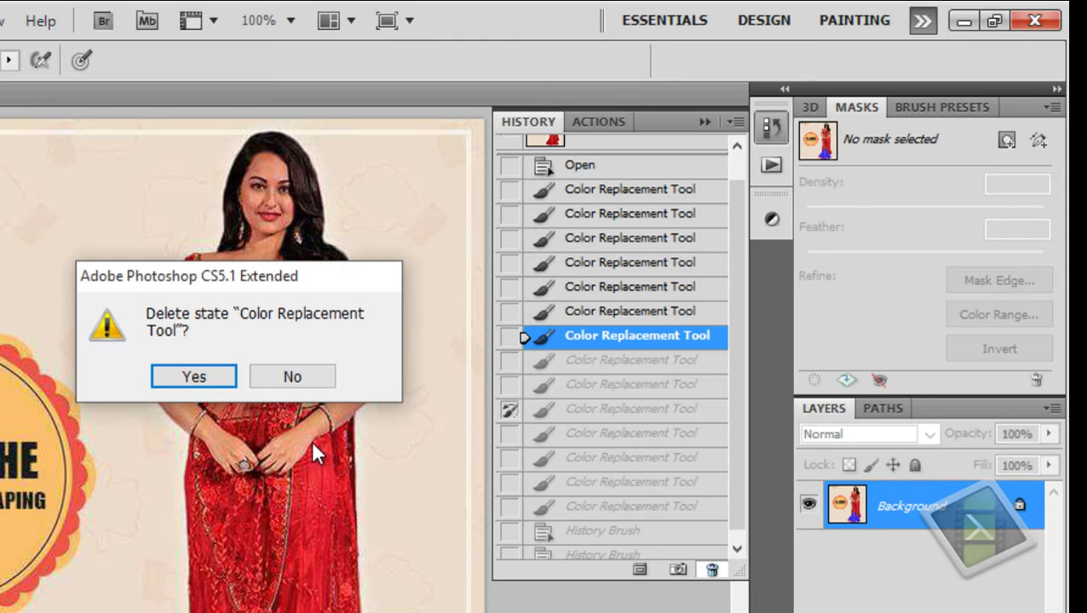
{"action": "left_click", "coordinate": [208, 380]}
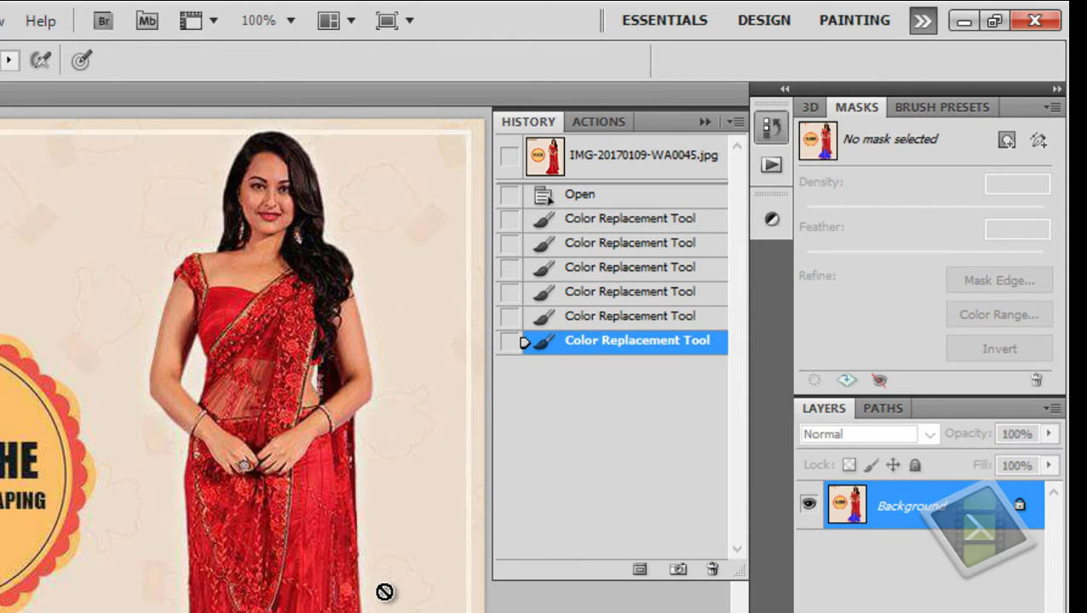
{"action": "left_click", "coordinate": [712, 570]}
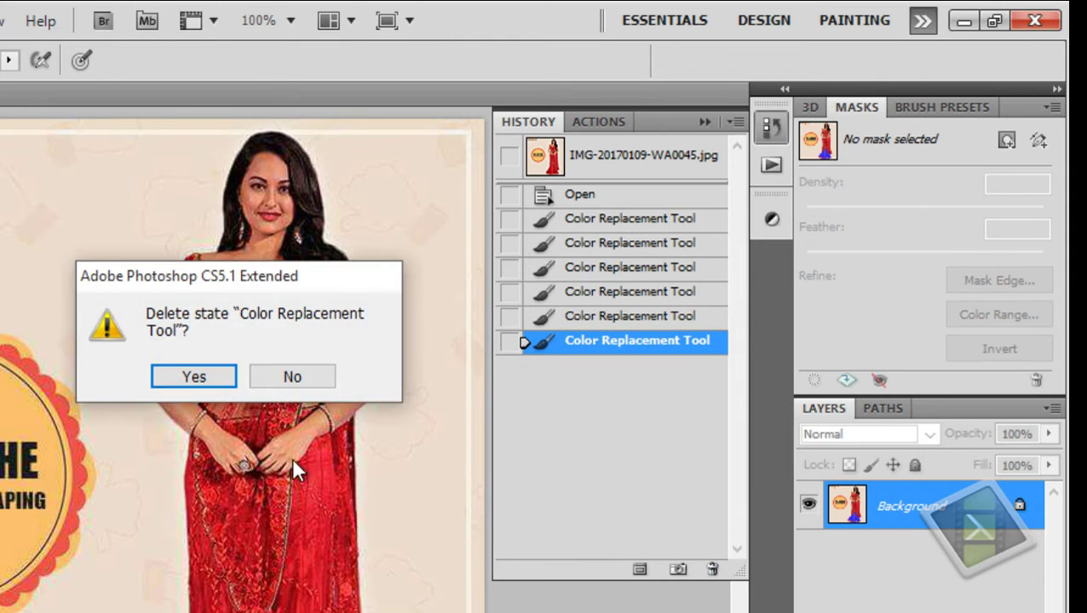
{"action": "left_click", "coordinate": [199, 378]}
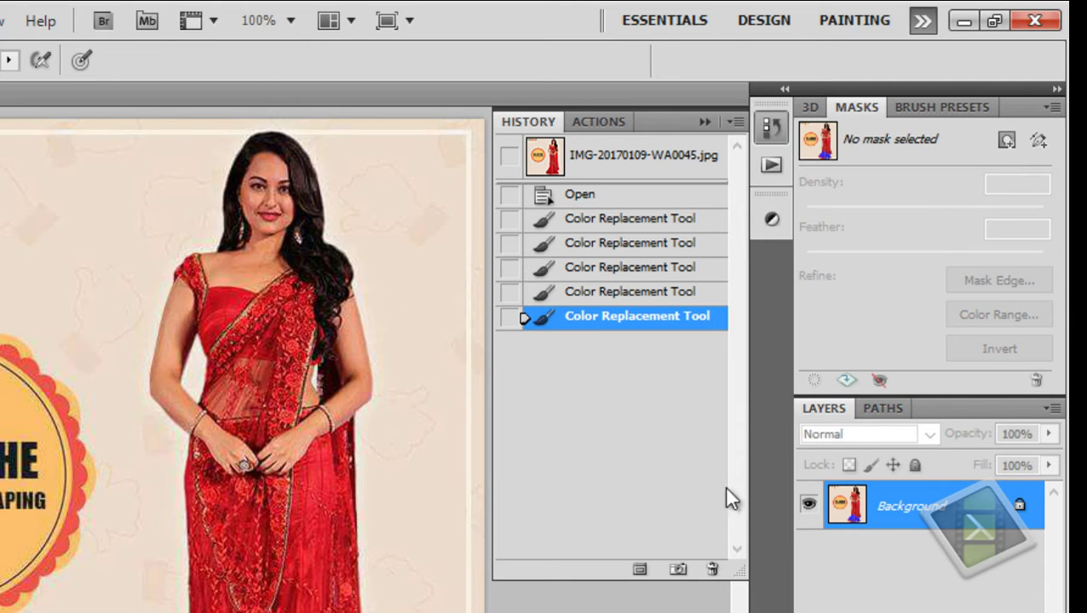
{"action": "left_click", "coordinate": [712, 569]}
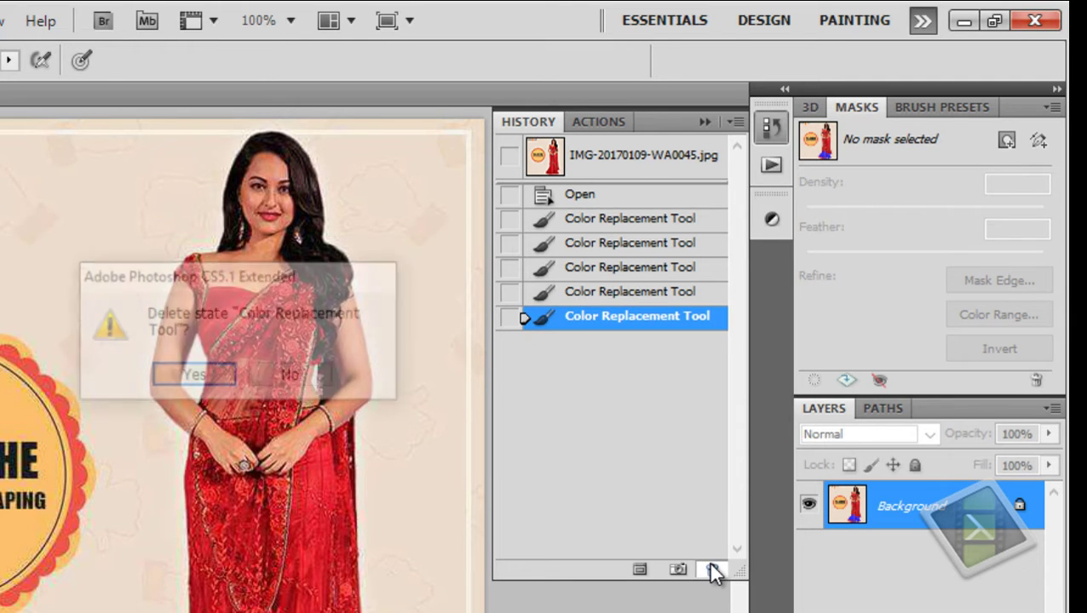
{"action": "left_click", "coordinate": [183, 382]}
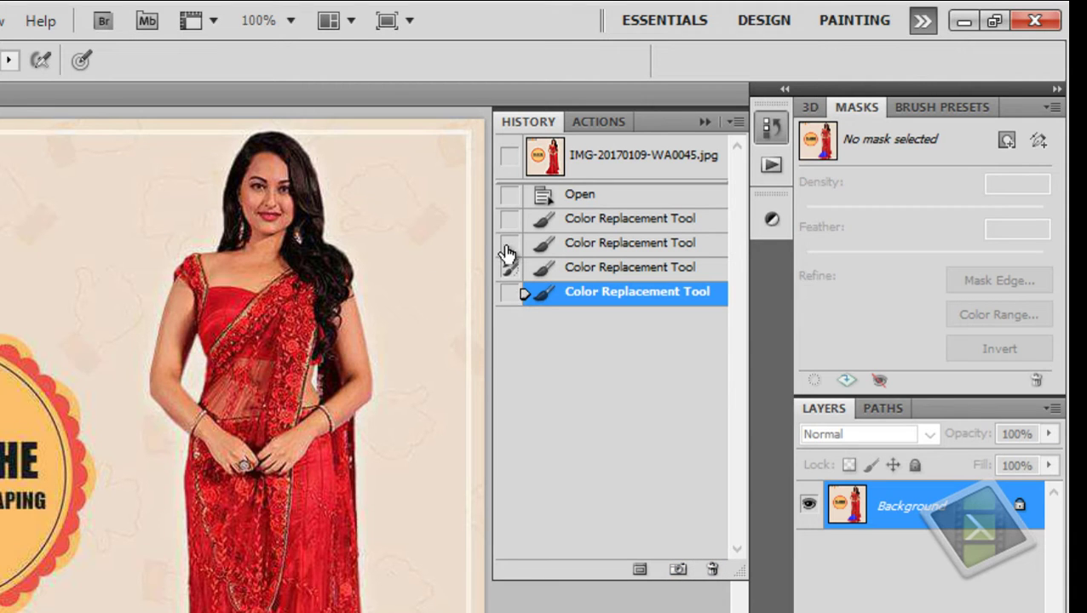
{"action": "left_click", "coordinate": [508, 268]}
{"action": "left_click", "coordinate": [713, 571]}
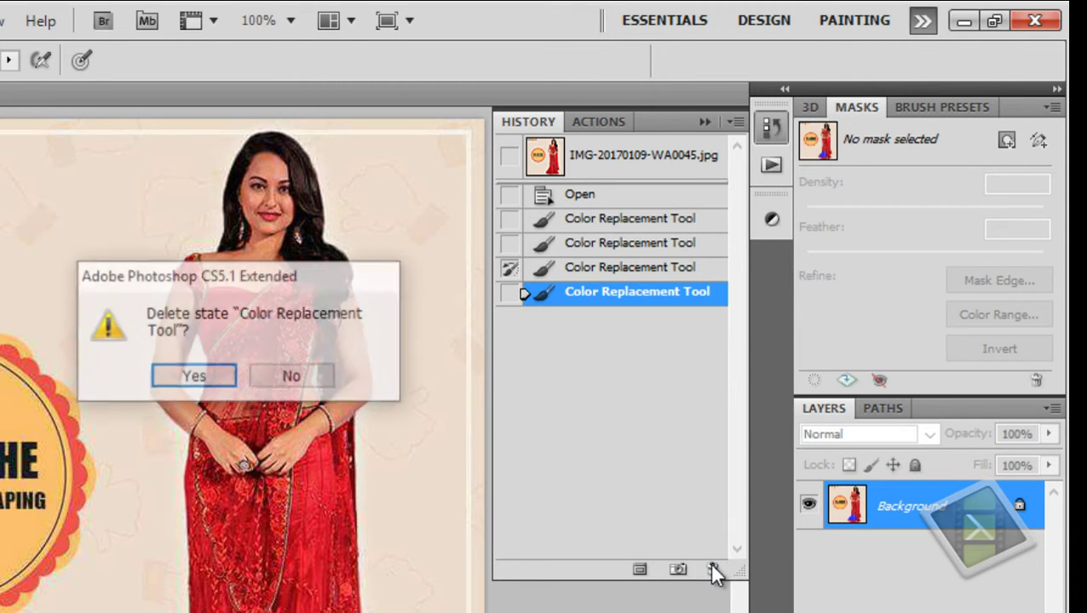
{"action": "left_click", "coordinate": [193, 376]}
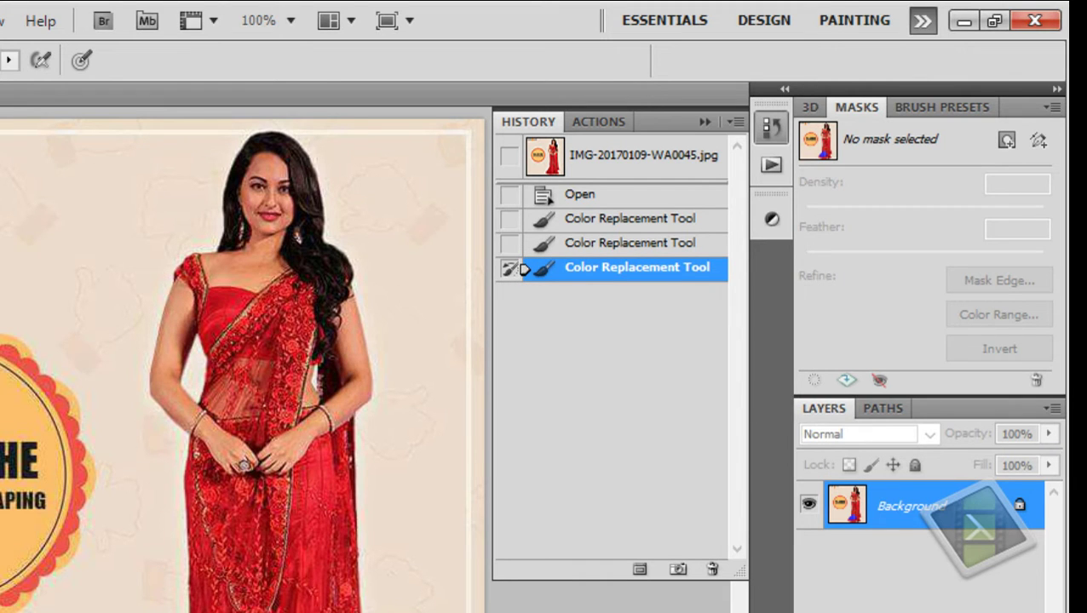
- Return to the Color Replacement Tool and brush blue over the hem, skirt, pallu, shoulder and sleeve
{"action": "key", "text": "s"}
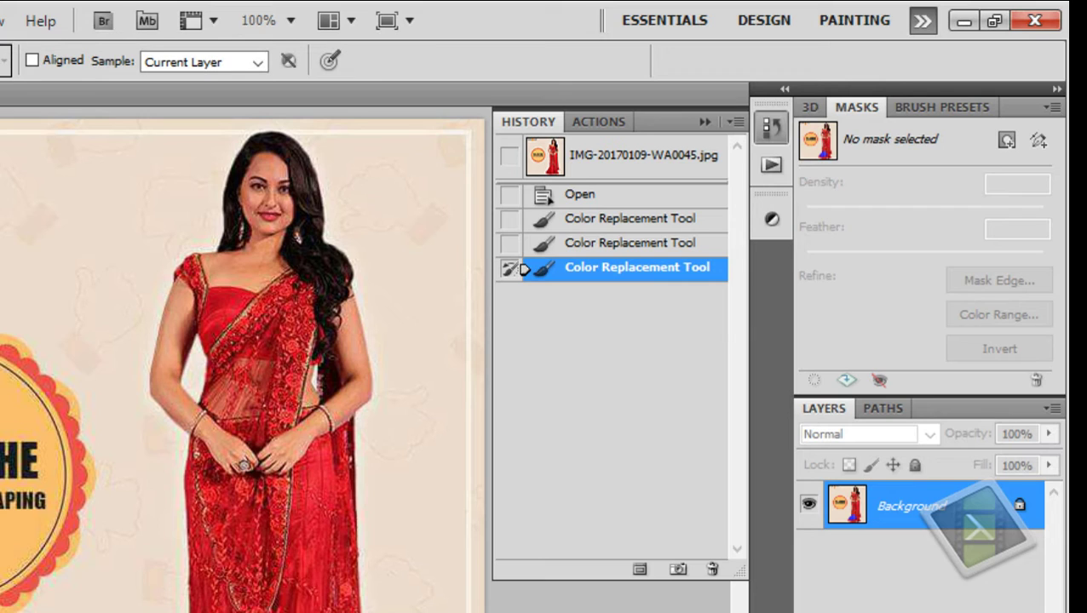
{"action": "key", "text": "i"}
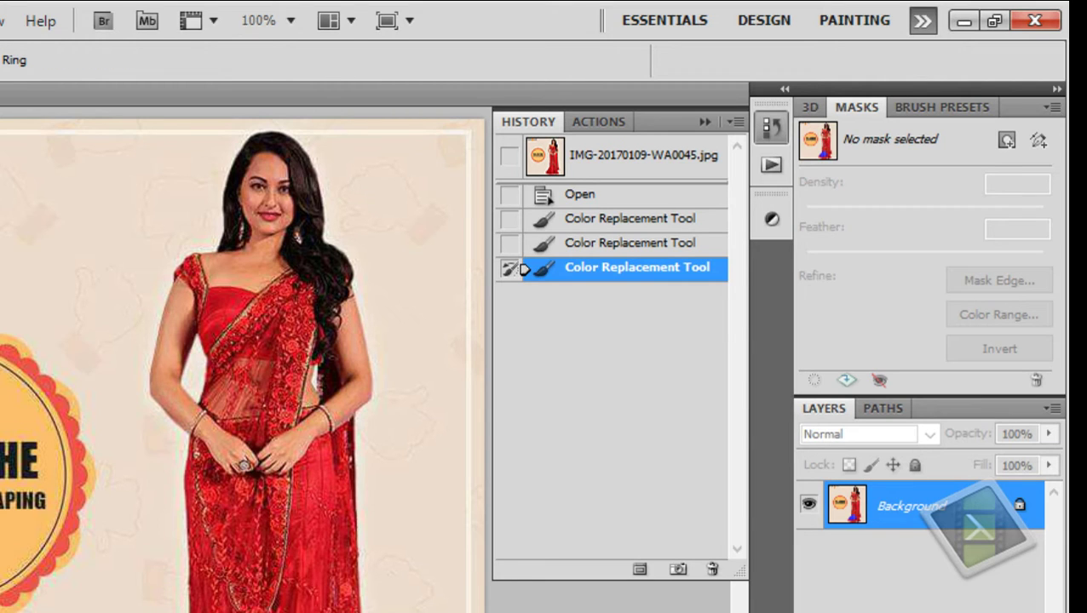
{"action": "key", "text": "b"}
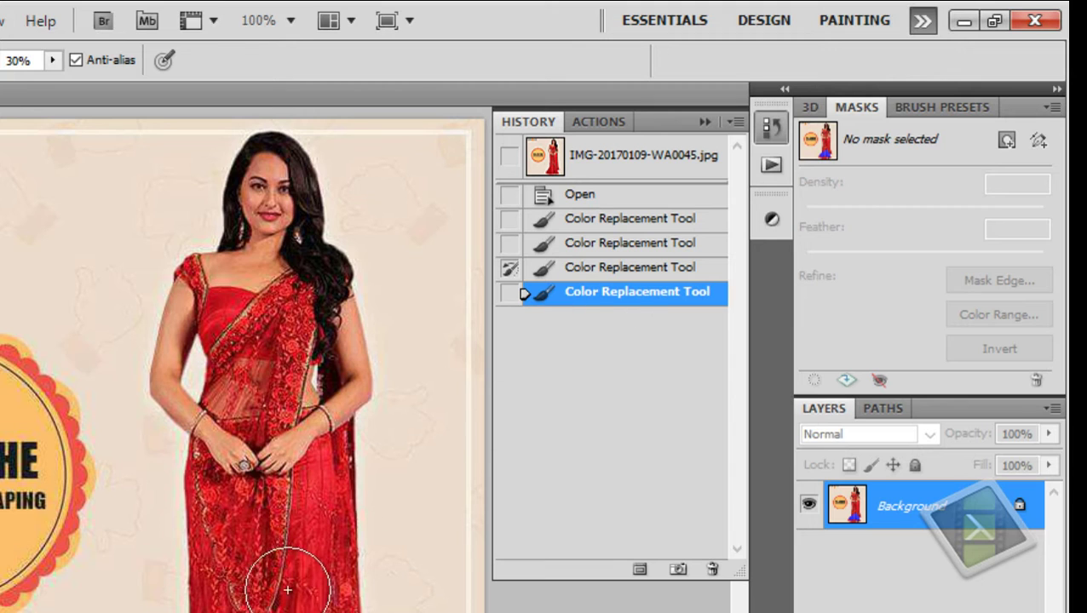
{"action": "mouse_move", "coordinate": [288, 589]}
{"action": "left_mouse_down"}
{"action": "mouse_move", "coordinate": [253, 590]}
{"action": "mouse_move", "coordinate": [256, 601]}
{"action": "left_mouse_up"}
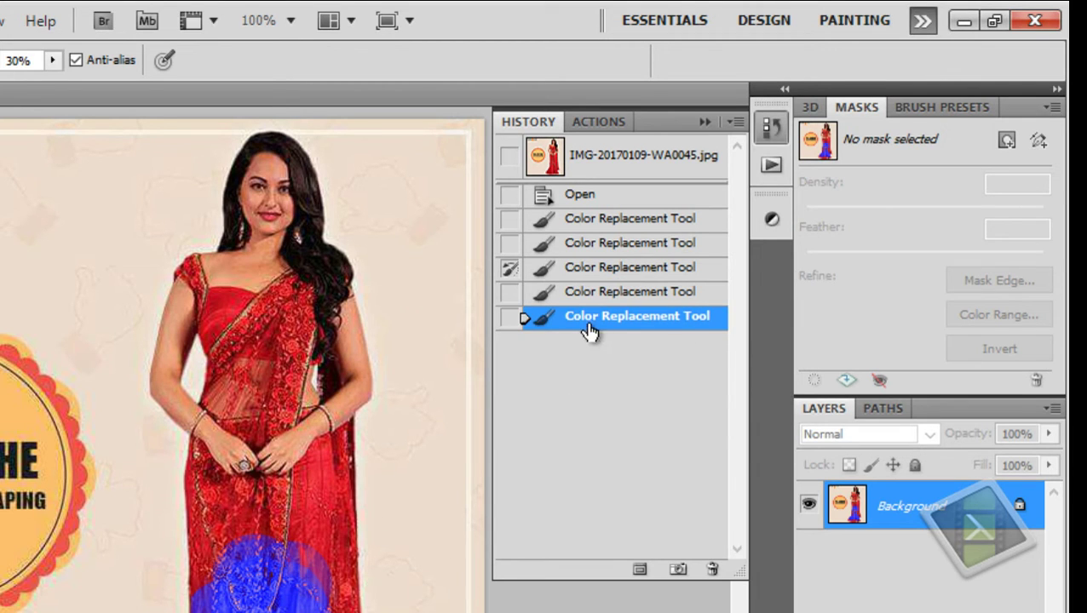
{"action": "left_click_drag", "start_coordinate": [358, 511], "coordinate": [294, 596]}
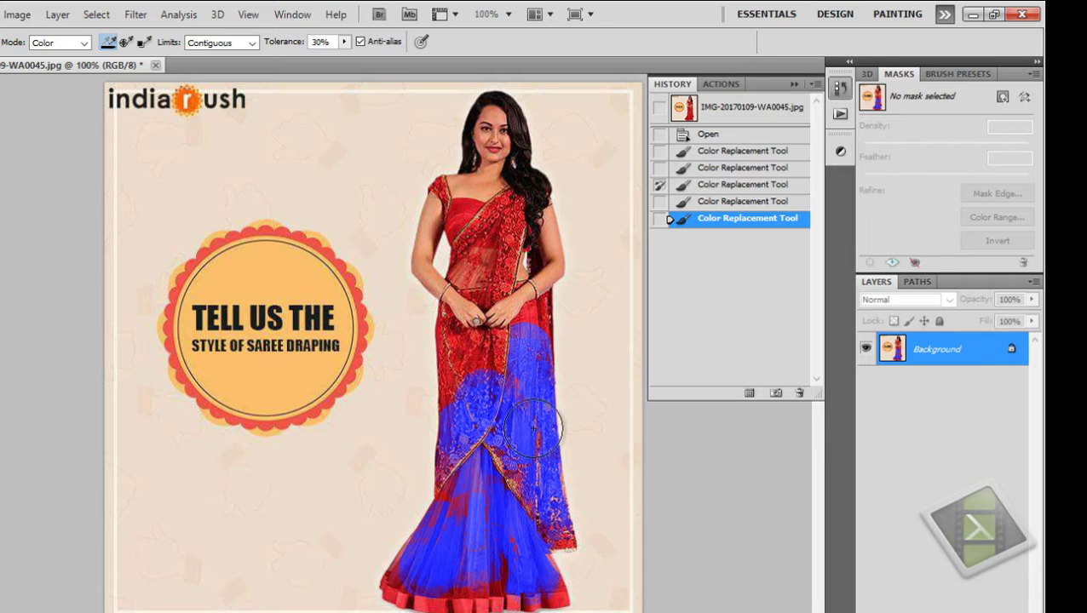
{"action": "left_click_drag", "start_coordinate": [533, 434], "coordinate": [529, 436]}
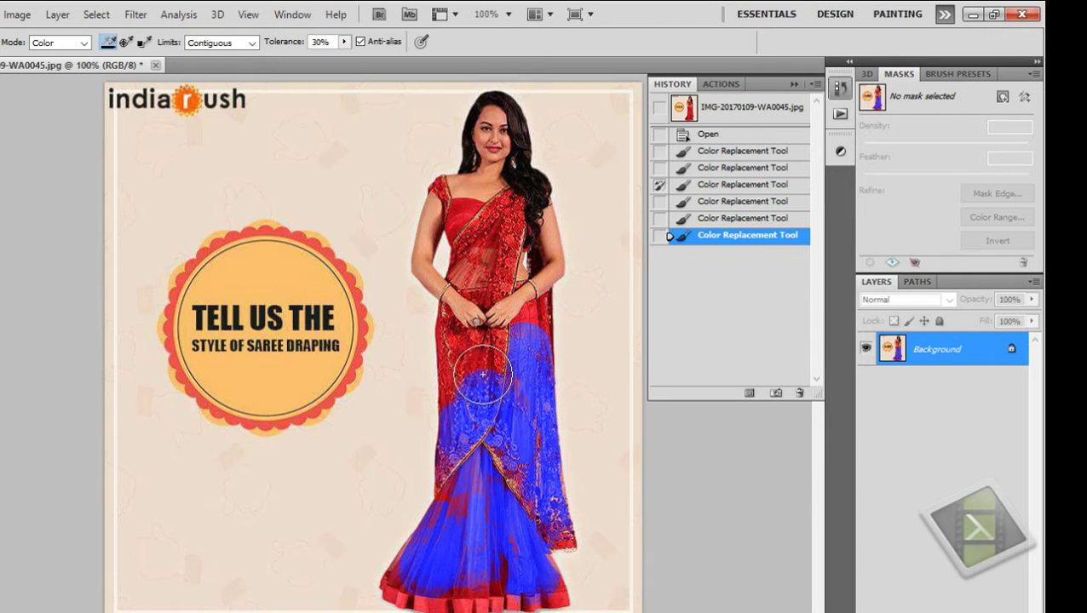
{"action": "mouse_move", "coordinate": [473, 370]}
{"action": "left_mouse_down"}
{"action": "mouse_move", "coordinate": [499, 357]}
{"action": "mouse_move", "coordinate": [426, 400]}
{"action": "left_mouse_up"}
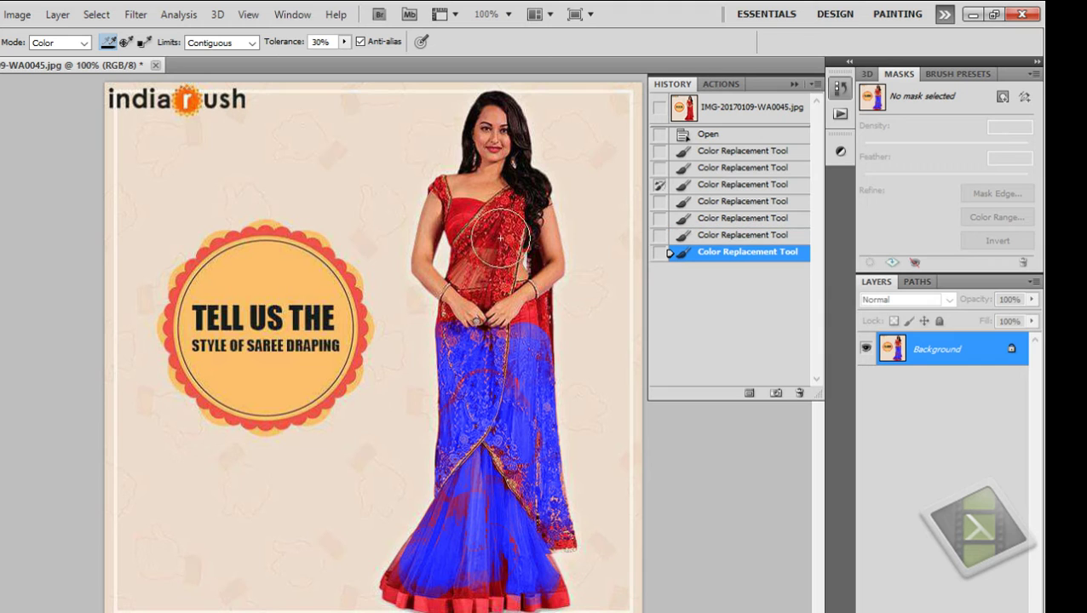
{"action": "mouse_move", "coordinate": [499, 190]}
{"action": "left_mouse_down"}
{"action": "mouse_move", "coordinate": [519, 216]}
{"action": "mouse_move", "coordinate": [473, 210]}
{"action": "left_mouse_up"}
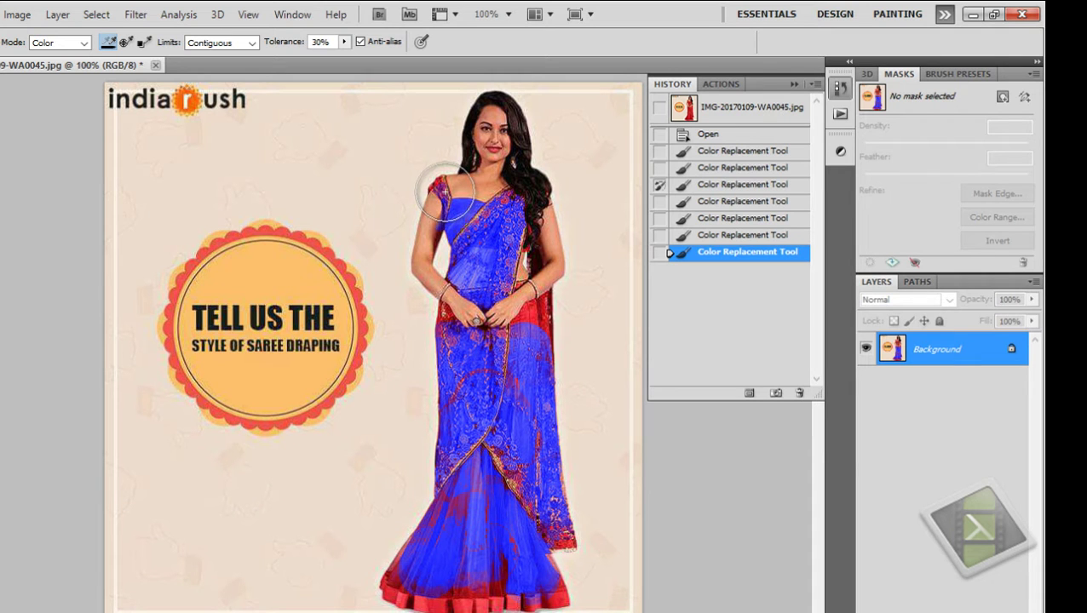
{"action": "left_click_drag", "start_coordinate": [473, 210], "coordinate": [432, 186]}
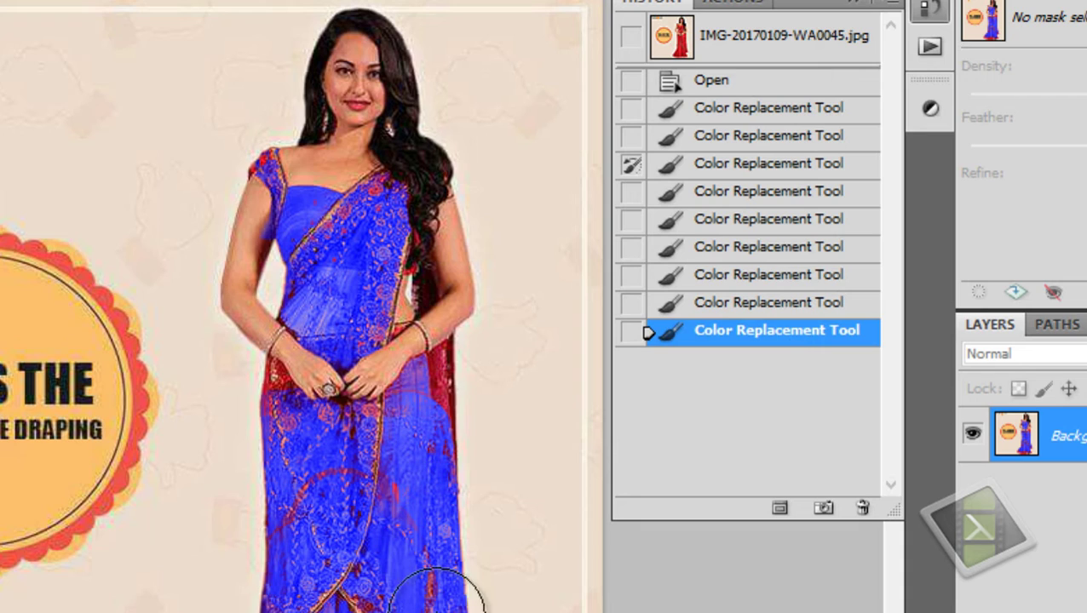
- Stroke blue over the remaining red lower drape and skirt
{"action": "left_click_drag", "start_coordinate": [511, 353], "coordinate": [541, 494]}
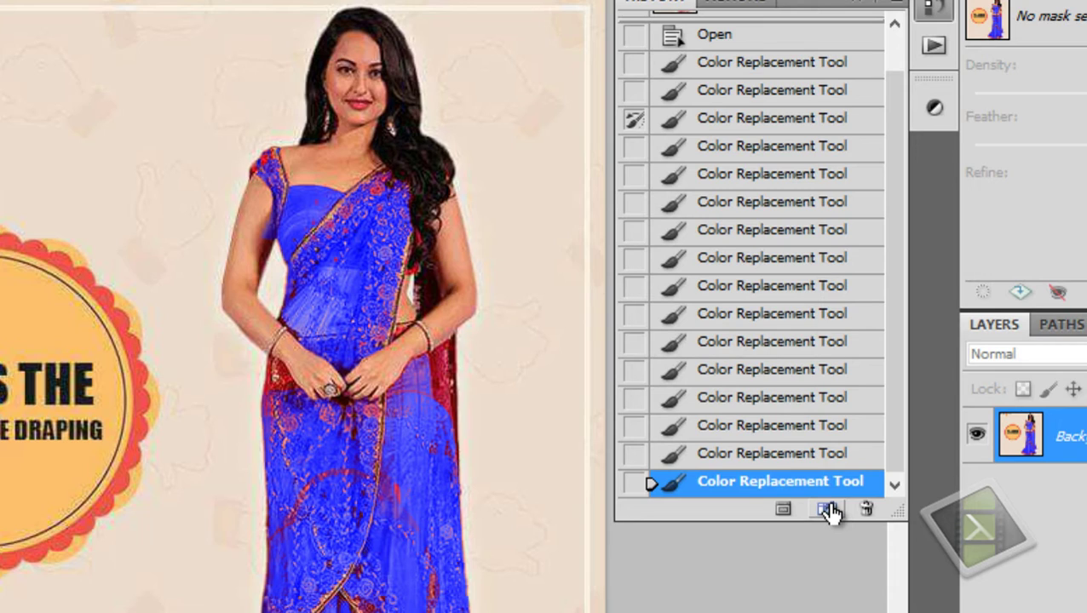
- Save the blue-saree state as Snapshot 1 and enlarge the brush twice
{"action": "left_click", "coordinate": [829, 510]}
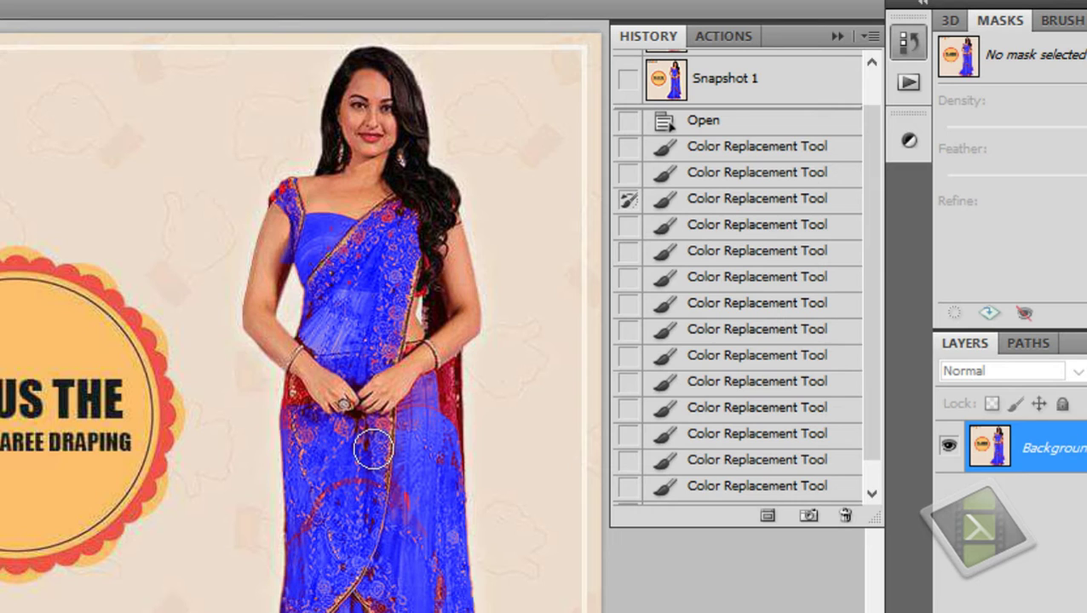
{"action": "key", "text": "bracketright"}
{"action": "key", "text": "bracketright"}
{"action": "key", "text": "bracketright"}
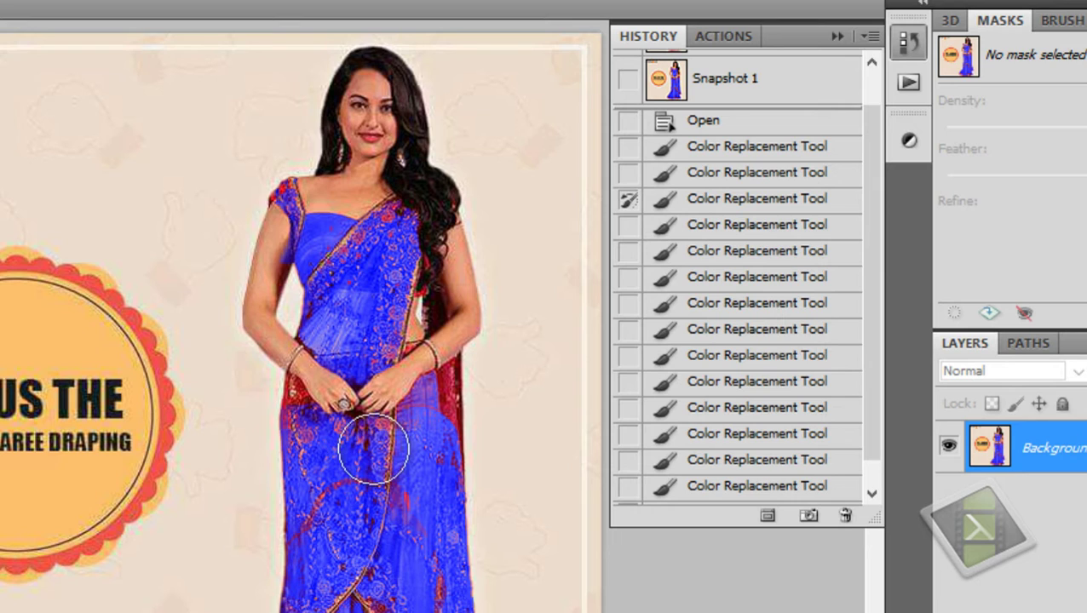
{"action": "key", "text": "bracketright"}
{"action": "key", "text": "bracketright"}
{"action": "key", "text": "bracketright"}
{"action": "key", "text": "bracketright"}
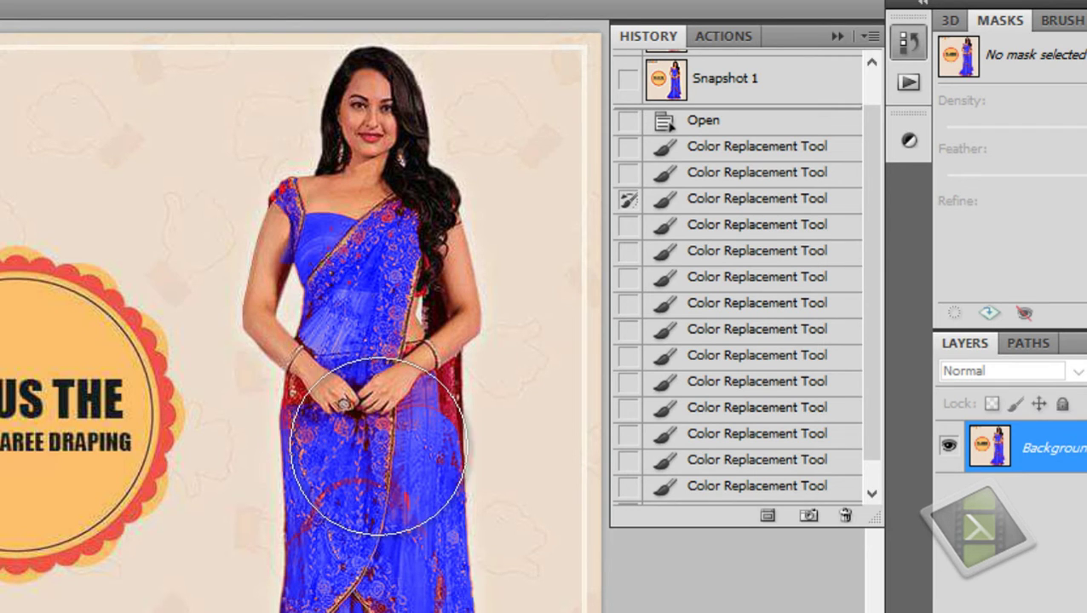
- Paint the History Brush over the waist-to-hem, blouse and upper saree to restore red
{"action": "mouse_move", "coordinate": [337, 362]}
{"action": "left_mouse_down"}
{"action": "mouse_move", "coordinate": [358, 409]}
{"action": "mouse_move", "coordinate": [387, 612]}
{"action": "left_mouse_up"}
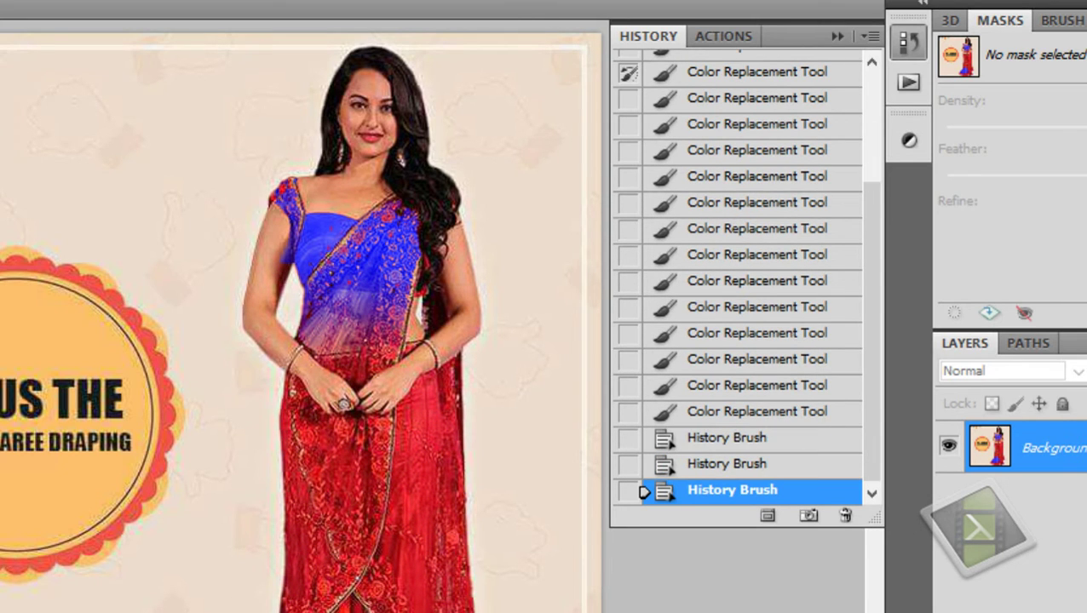
{"action": "mouse_move", "coordinate": [364, 182]}
{"action": "left_mouse_down"}
{"action": "mouse_move", "coordinate": [426, 460]}
{"action": "mouse_move", "coordinate": [424, 611]}
{"action": "mouse_move", "coordinate": [473, 611]}
{"action": "left_mouse_up"}
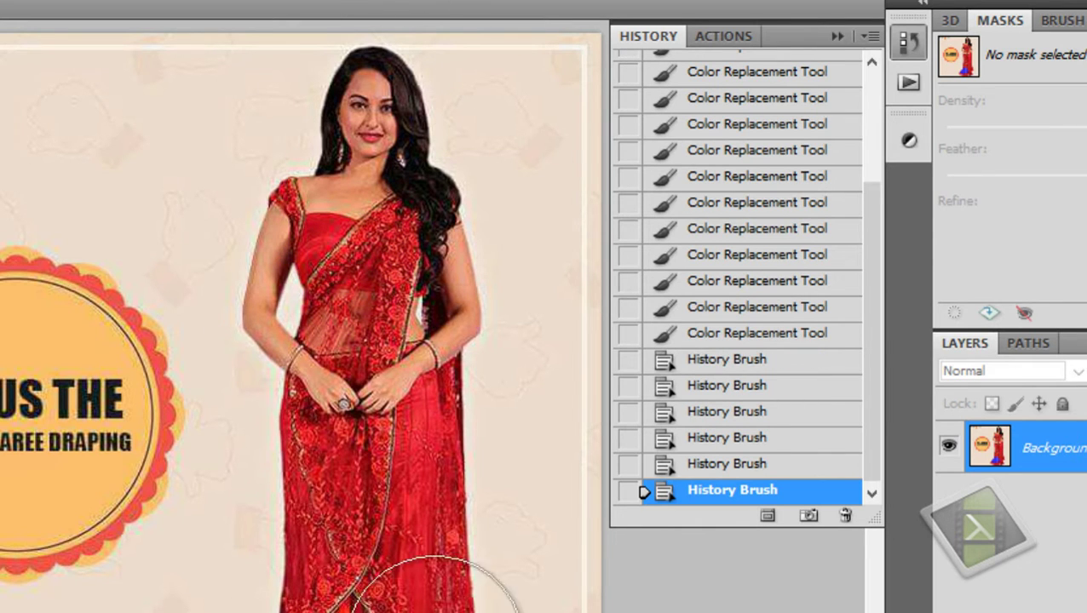
{"action": "left_click_drag", "start_coordinate": [357, 611], "coordinate": [282, 612]}
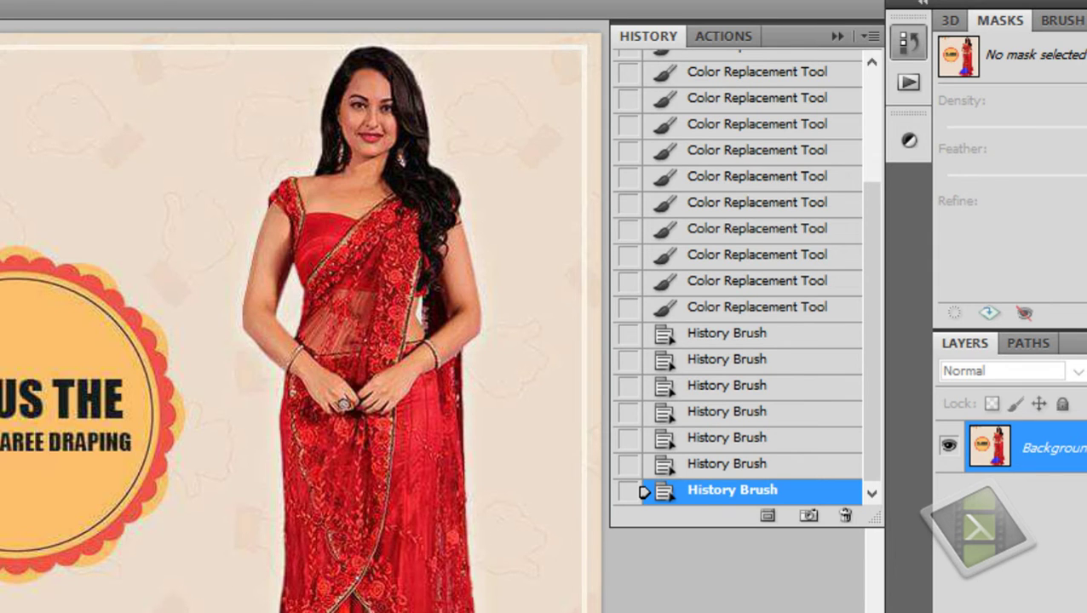
{"action": "left_click_drag", "start_coordinate": [358, 612], "coordinate": [449, 588]}
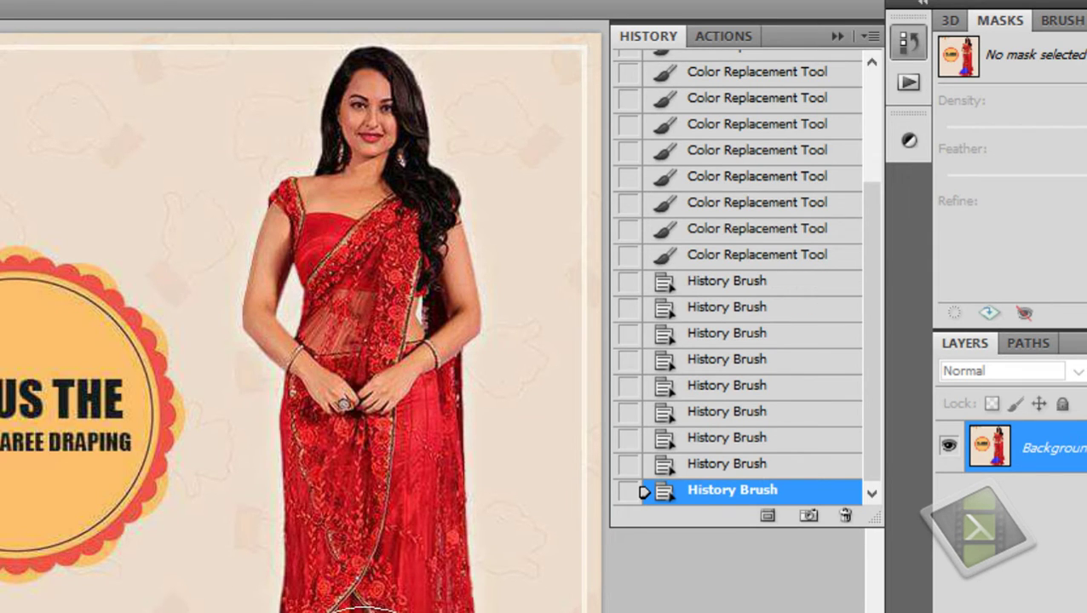
{"action": "left_click_drag", "start_coordinate": [357, 610], "coordinate": [392, 610]}
{"action": "mouse_move", "coordinate": [392, 610]}
{"action": "left_mouse_down"}
{"action": "mouse_move", "coordinate": [358, 610]}
{"action": "mouse_move", "coordinate": [392, 610]}
{"action": "left_mouse_up"}
{"action": "mouse_move", "coordinate": [392, 610]}
{"action": "left_mouse_down"}
{"action": "mouse_move", "coordinate": [358, 610]}
{"action": "mouse_move", "coordinate": [392, 610]}
{"action": "left_mouse_up"}
{"action": "left_click_drag", "start_coordinate": [392, 610], "coordinate": [358, 610]}
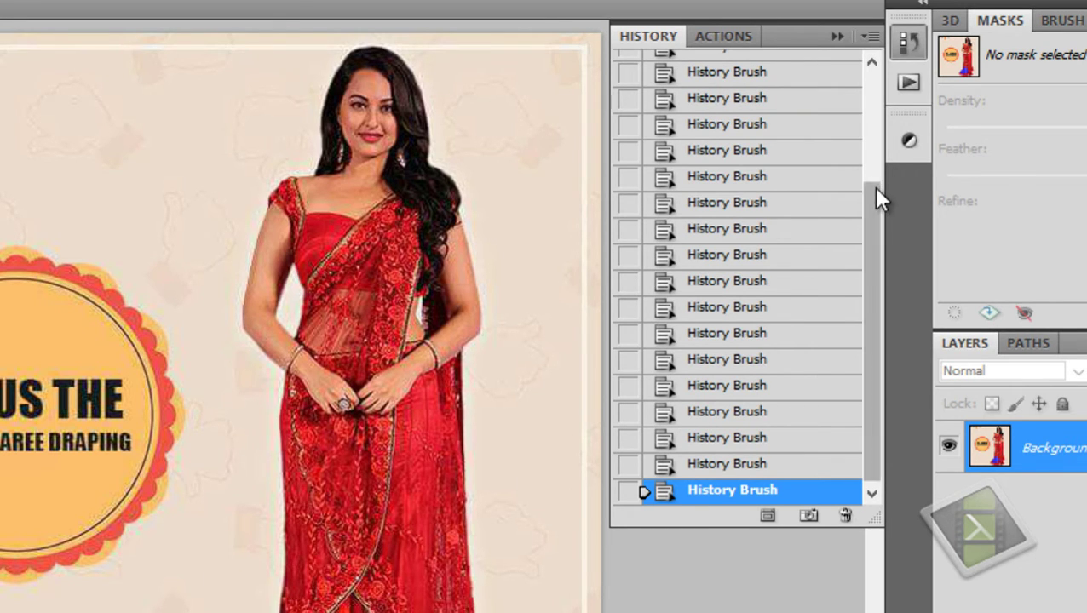
{"action": "left_click_drag", "start_coordinate": [876, 195], "coordinate": [843, 64]}
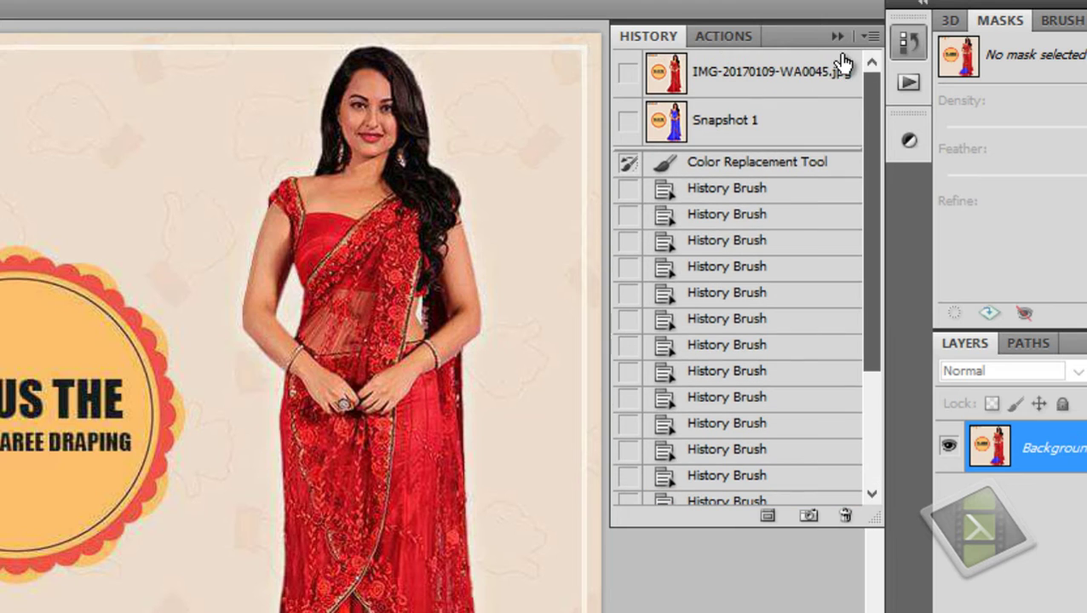
- Delete the leftover Color Replacement history state and select the top IMG-20170109-WA0045.jpg snapshot
{"action": "right_click", "coordinate": [692, 168]}
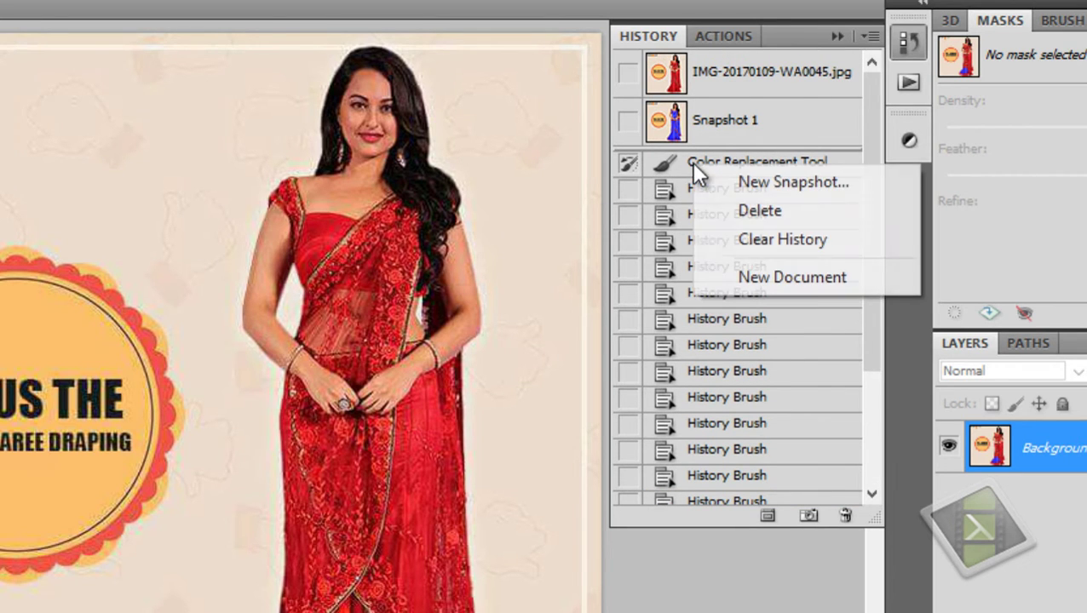
{"action": "left_click", "coordinate": [732, 210]}
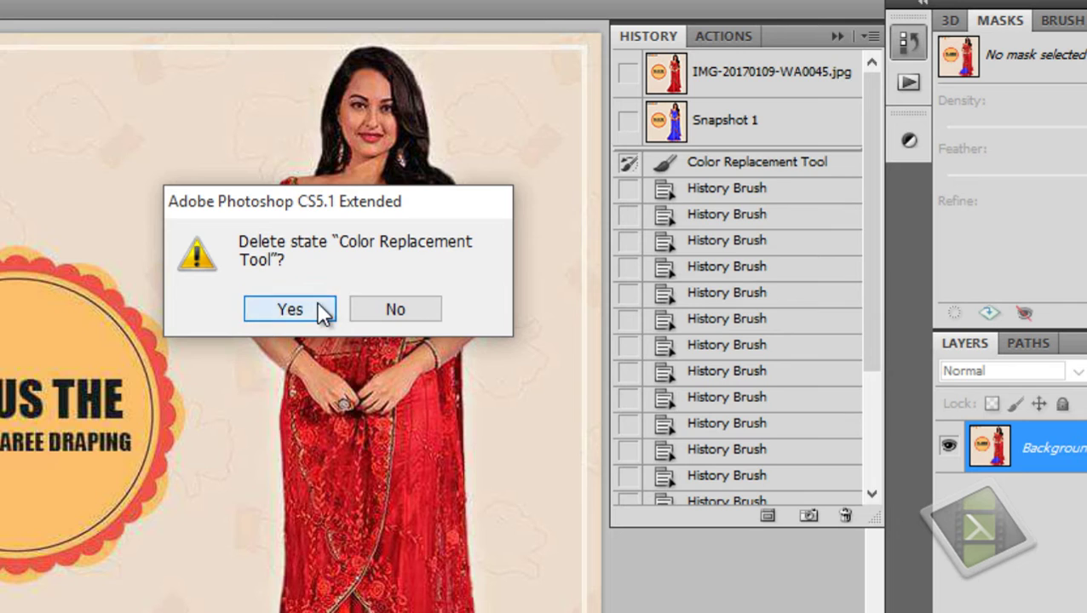
{"action": "left_click", "coordinate": [323, 310]}
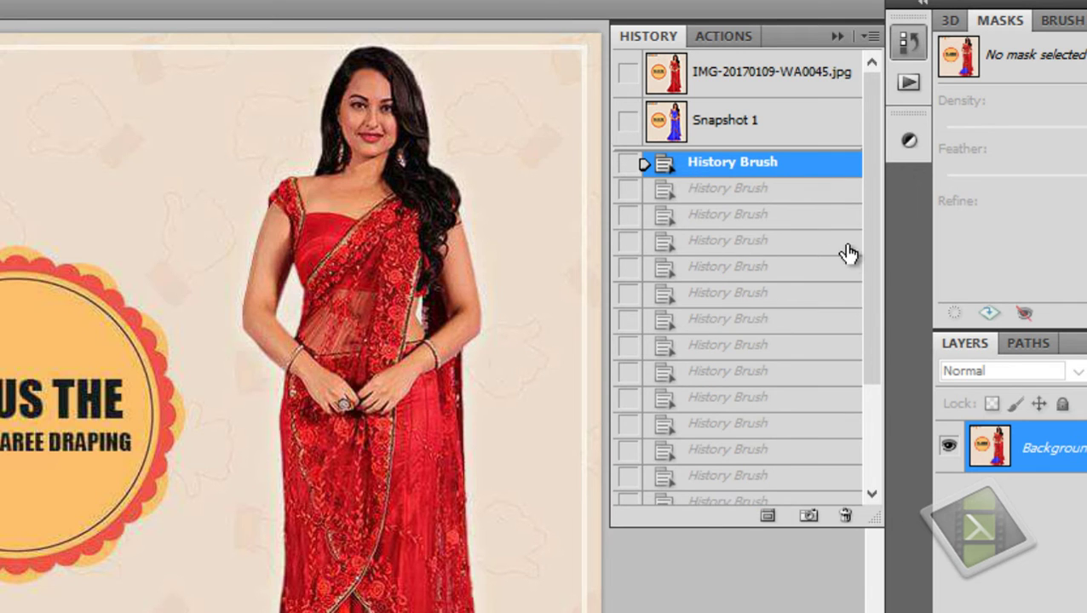
{"action": "left_click_drag", "start_coordinate": [870, 278], "coordinate": [838, 235]}
{"action": "scroll", "coordinate": [838, 237], "scroll_direction": "up", "scroll_amount": 1}
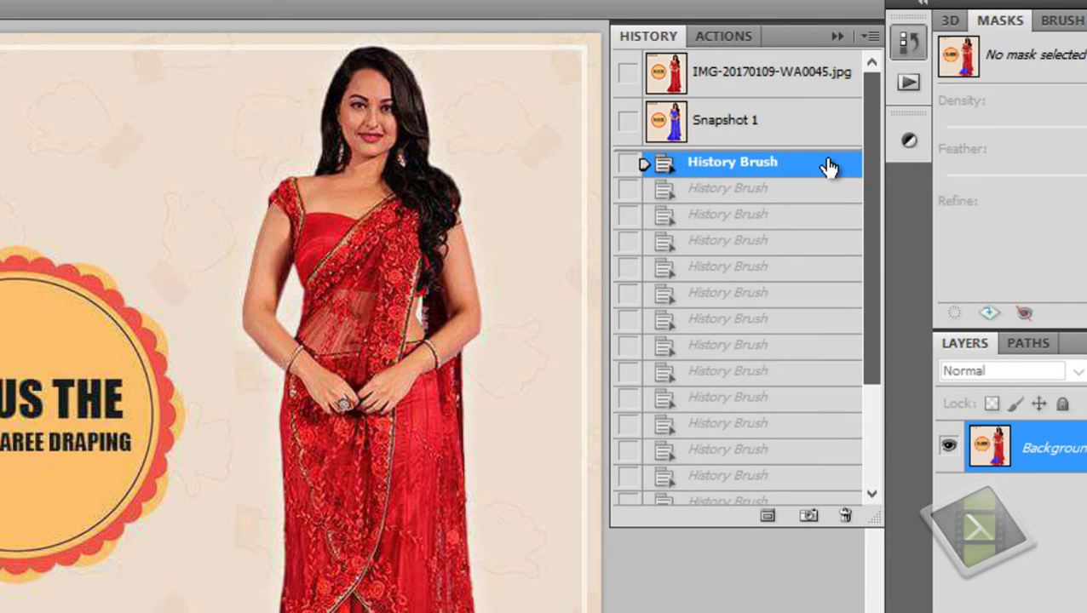
{"action": "left_click", "coordinate": [713, 75]}
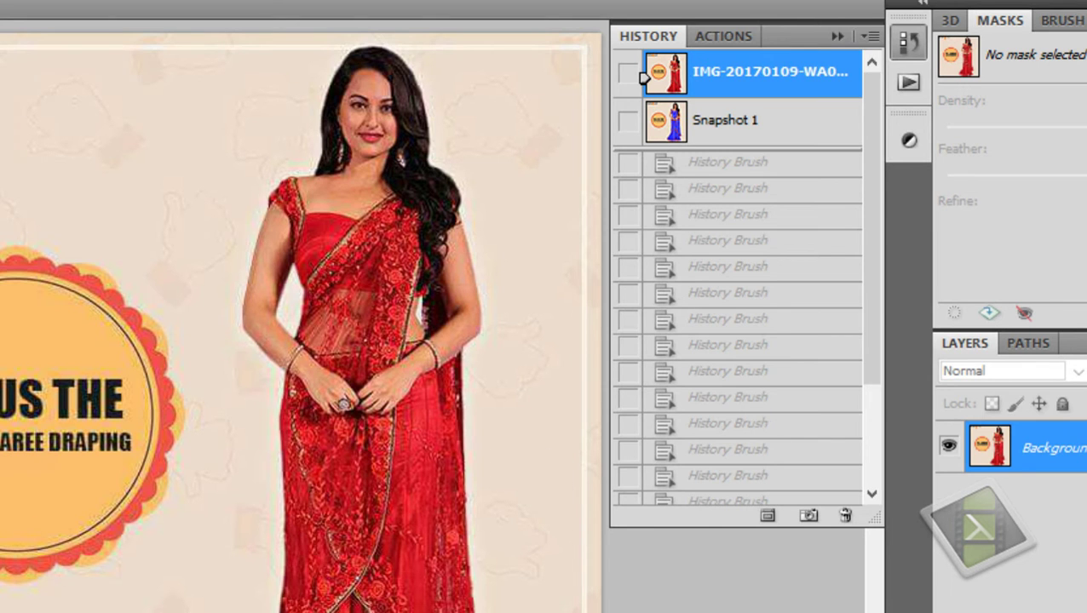
- Set the foreground colour to green and paint it over the saree skirt and chest diagonal
{"action": "left_click", "coordinate": [4, 434]}
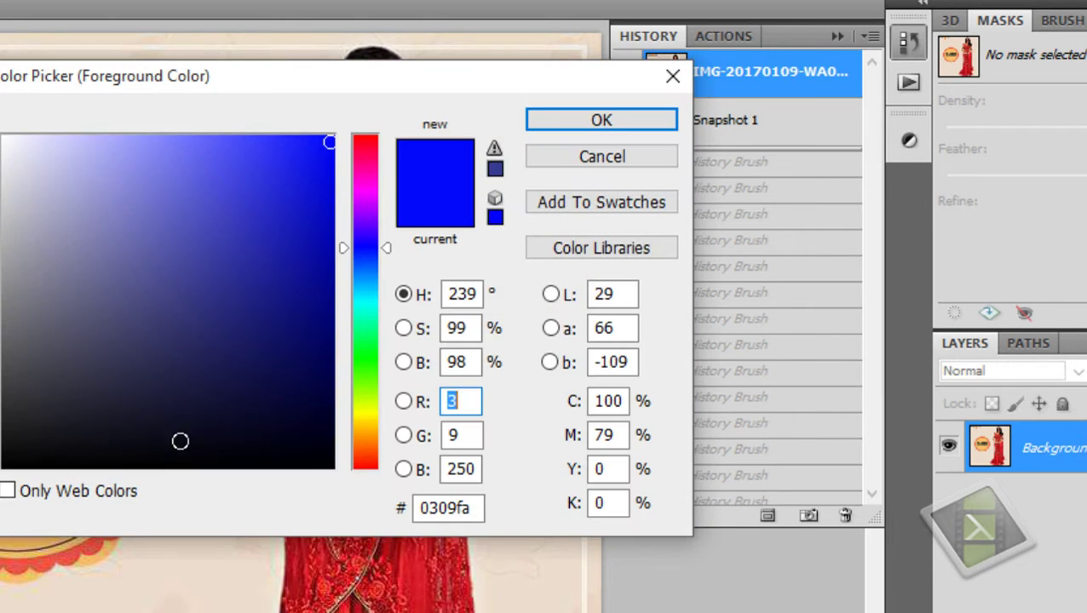
{"action": "left_click", "coordinate": [365, 355]}
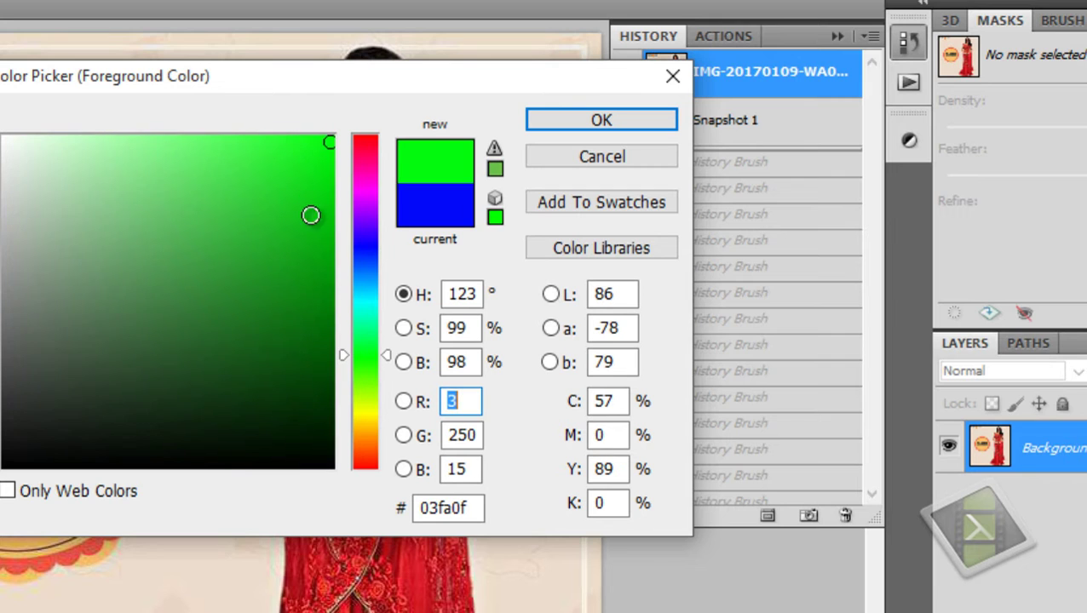
{"action": "left_click", "coordinate": [579, 123]}
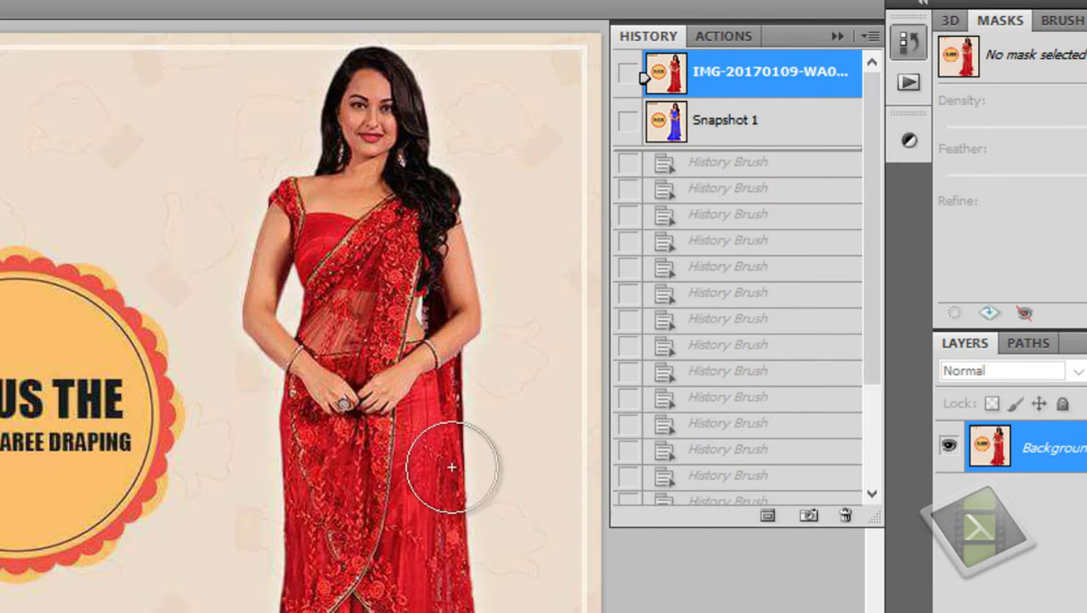
{"action": "mouse_move", "coordinate": [449, 461]}
{"action": "left_mouse_down"}
{"action": "mouse_move", "coordinate": [347, 553]}
{"action": "mouse_move", "coordinate": [345, 611]}
{"action": "left_mouse_up"}
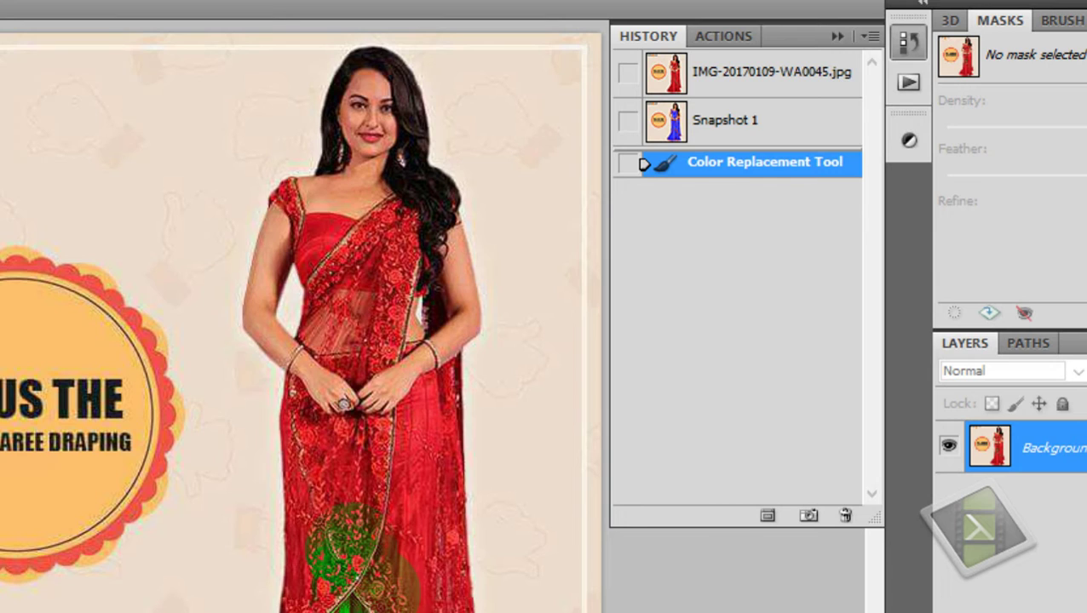
{"action": "left_click_drag", "start_coordinate": [345, 610], "coordinate": [345, 612]}
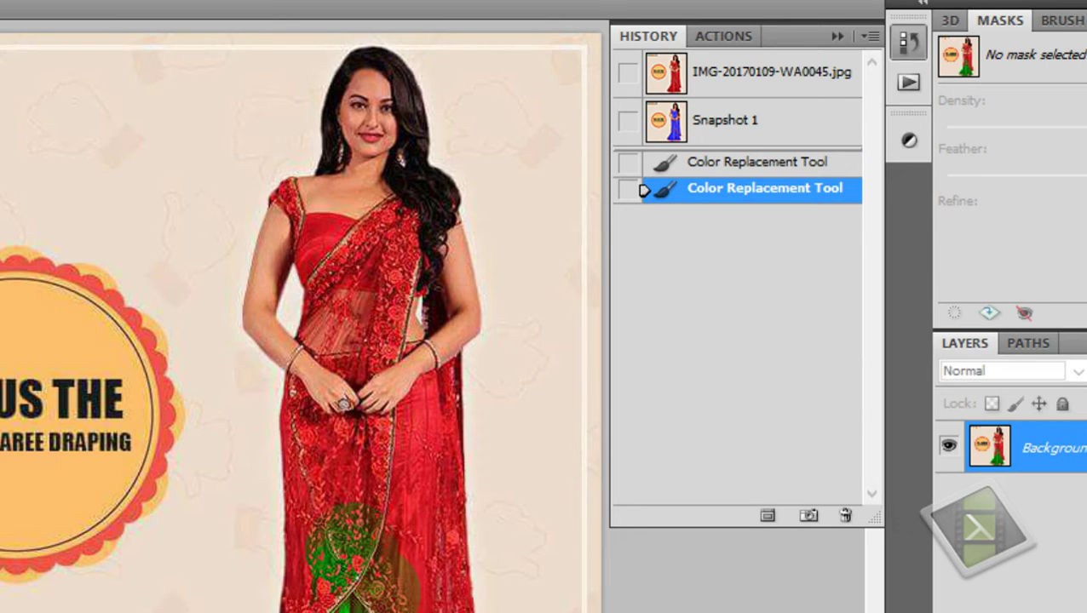
{"action": "mouse_move", "coordinate": [407, 562]}
{"action": "left_mouse_down"}
{"action": "mouse_move", "coordinate": [388, 453]}
{"action": "mouse_move", "coordinate": [316, 507]}
{"action": "mouse_move", "coordinate": [321, 489]}
{"action": "mouse_move", "coordinate": [291, 607]}
{"action": "left_mouse_up"}
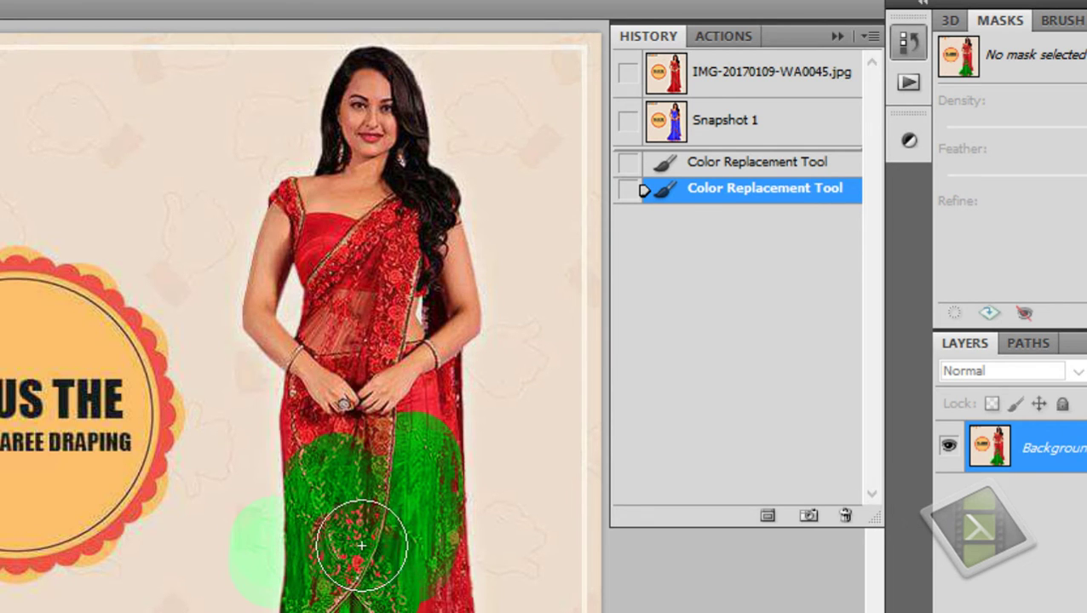
{"action": "left_click_drag", "start_coordinate": [391, 600], "coordinate": [349, 560]}
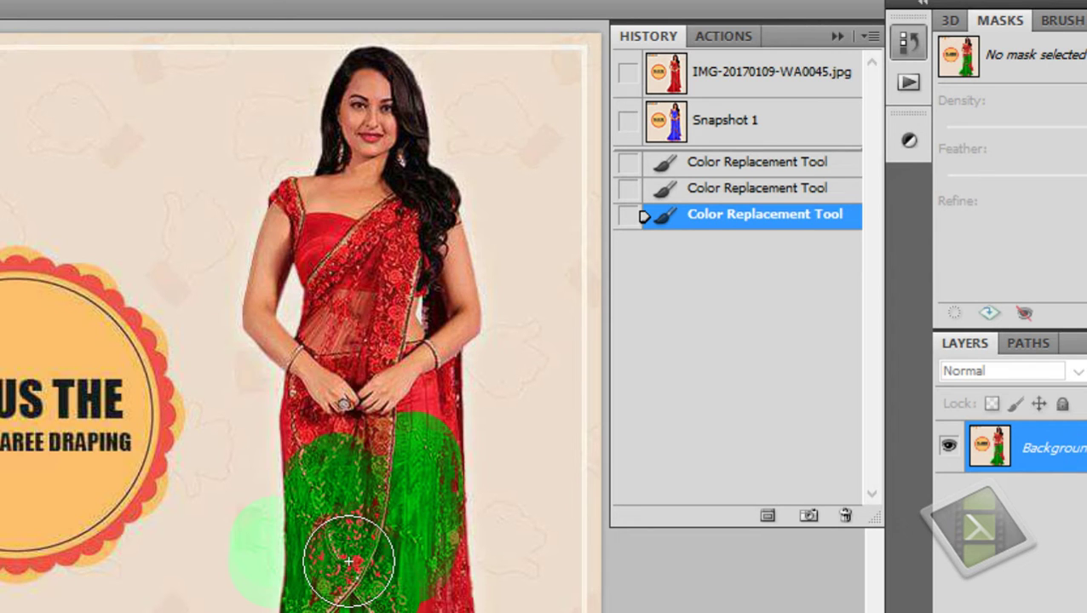
{"action": "mouse_move", "coordinate": [340, 315]}
{"action": "left_mouse_down"}
{"action": "mouse_move", "coordinate": [398, 235]}
{"action": "mouse_move", "coordinate": [314, 241]}
{"action": "mouse_move", "coordinate": [330, 207]}
{"action": "left_mouse_up"}
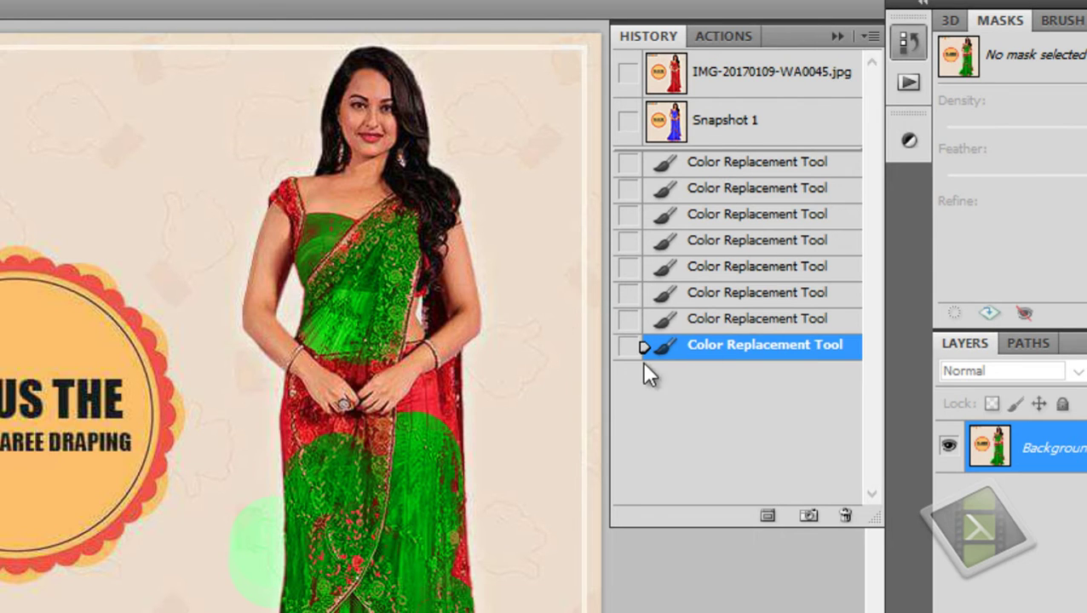
- Save the green saree as Snapshot 2, compare it with Snapshot 1, and revert to the original red image
{"action": "left_click", "coordinate": [808, 514]}
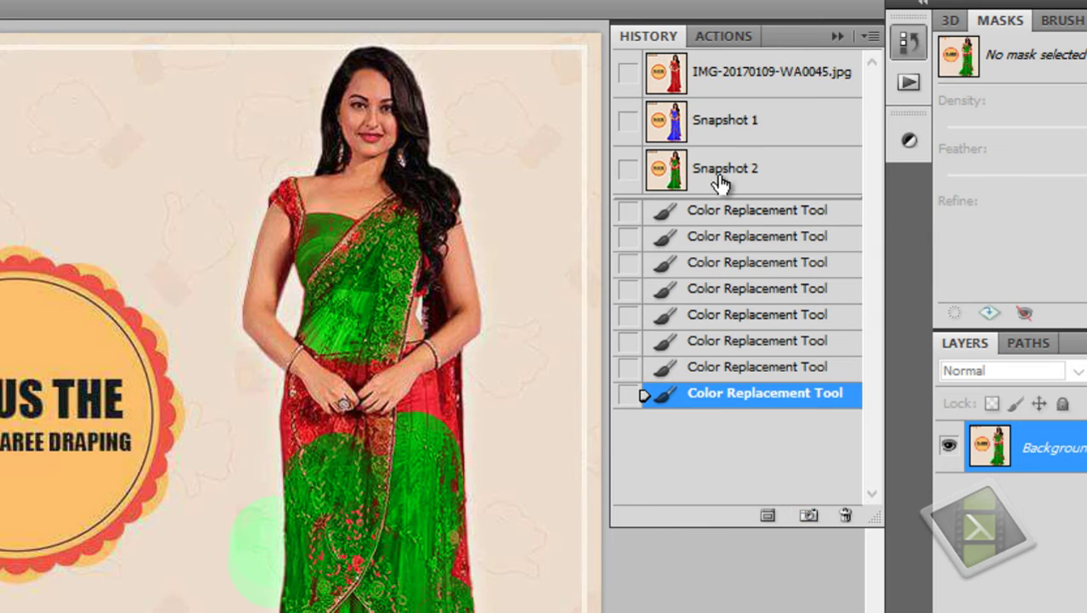
{"action": "left_click", "coordinate": [699, 137]}
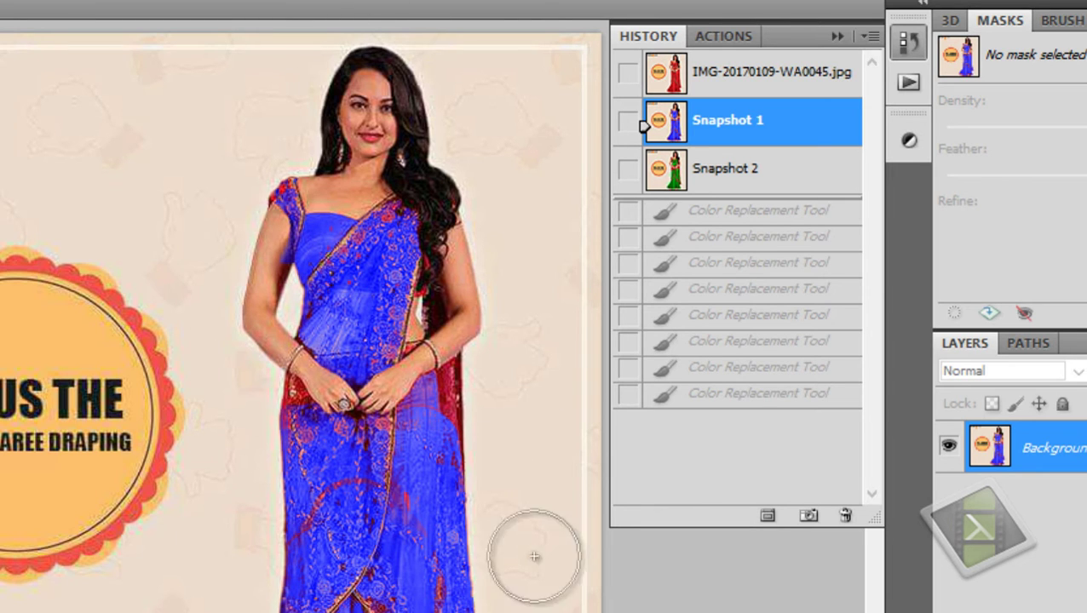
{"action": "left_click", "coordinate": [724, 172]}
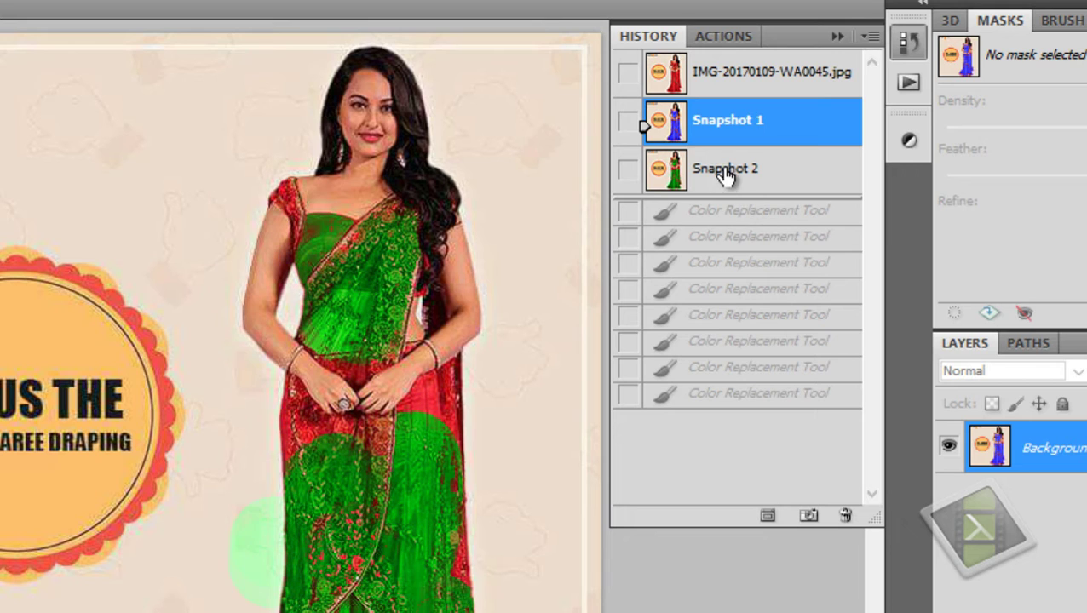
{"action": "left_click", "coordinate": [700, 85]}
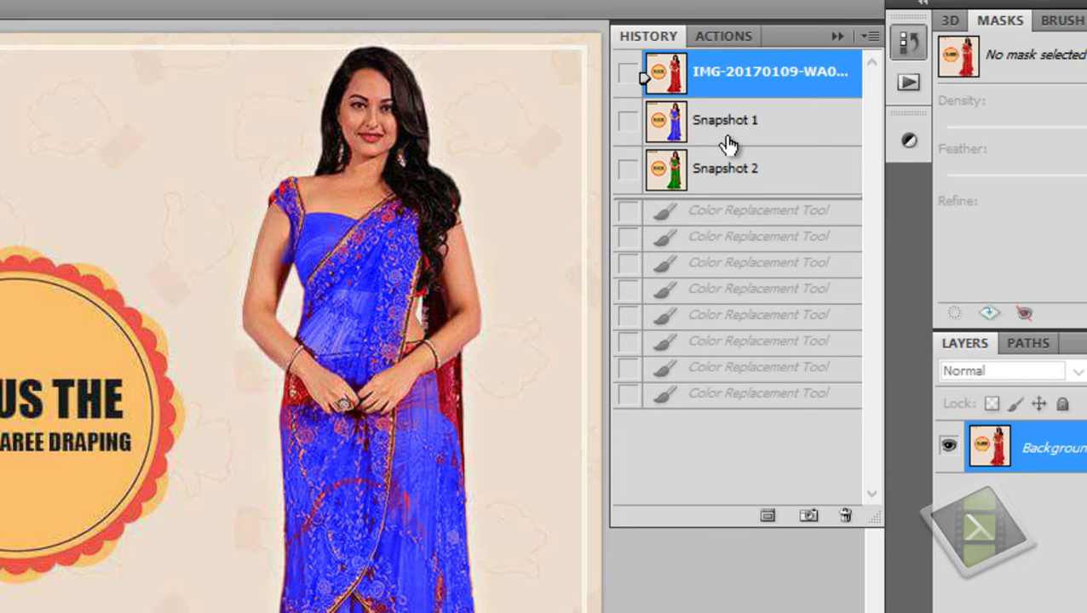
{"action": "left_click", "coordinate": [726, 141]}
{"action": "left_click", "coordinate": [740, 186]}
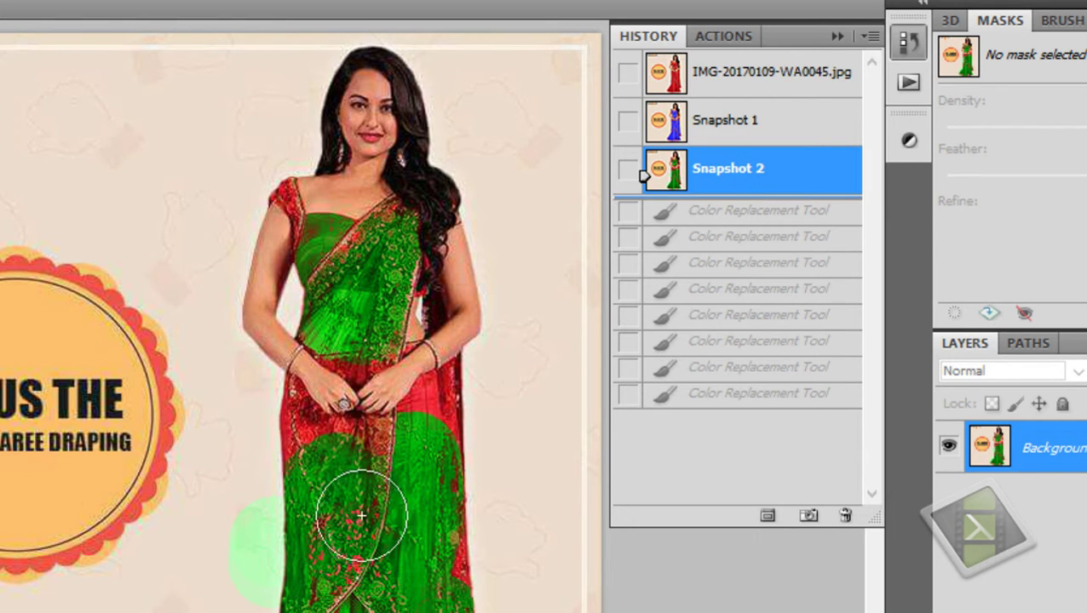
{"action": "left_click", "coordinate": [744, 92]}
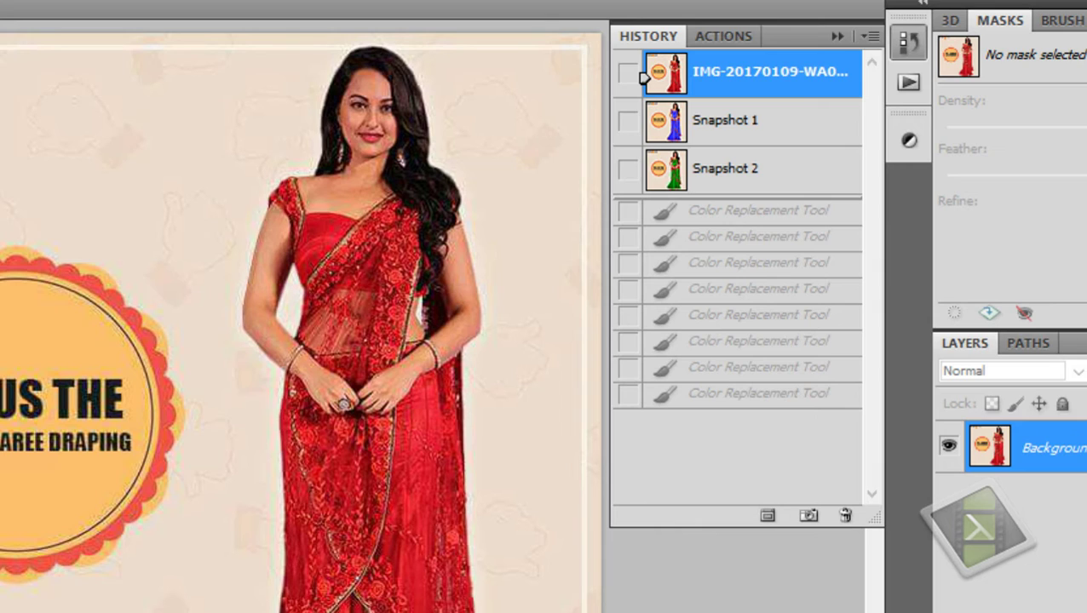
- Select the beige background around the woman and badge with the Magic Wand
{"action": "left_click", "coordinate": [370, 300]}
{"action": "key", "text": "ctrl+d"}
{"action": "left_click", "coordinate": [387, 443]}
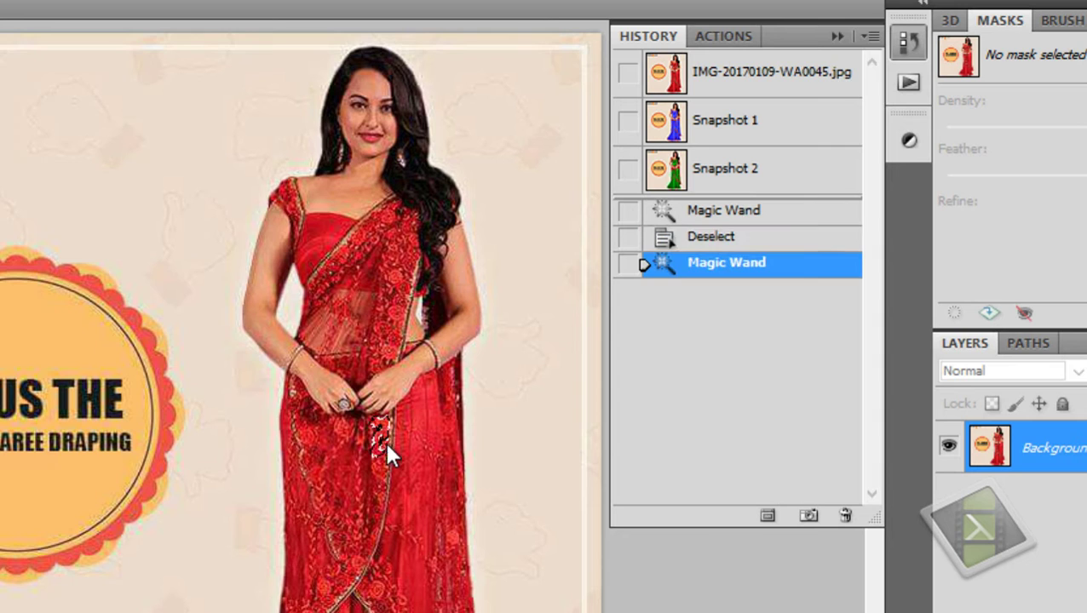
{"action": "left_click", "coordinate": [111, 168]}
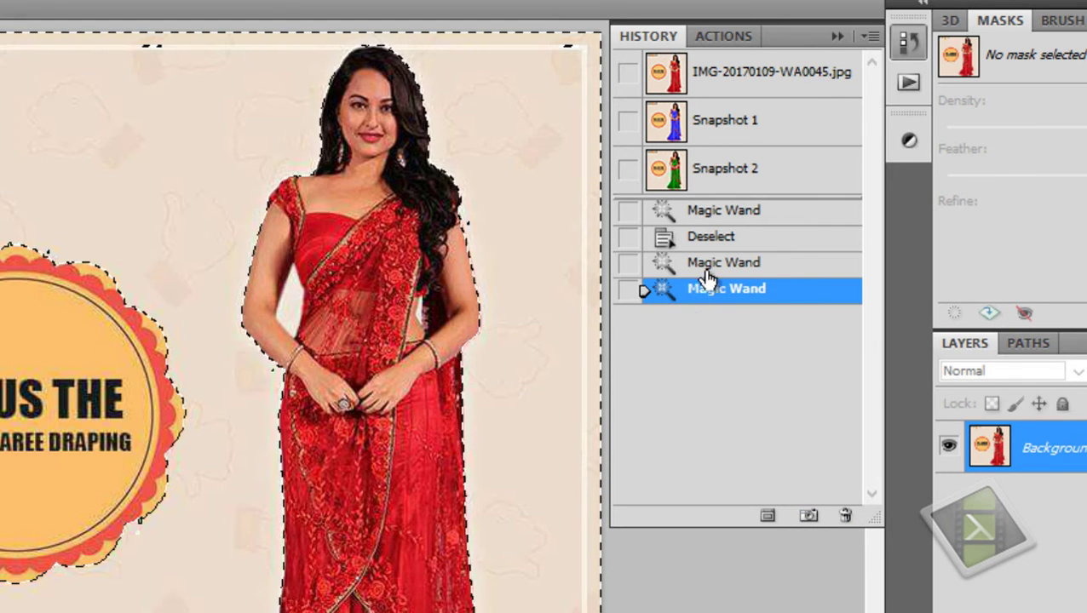
- Save the background selection as Snapshot 3, compare earlier states, and return to Snapshot 3
{"action": "left_click", "coordinate": [807, 517]}
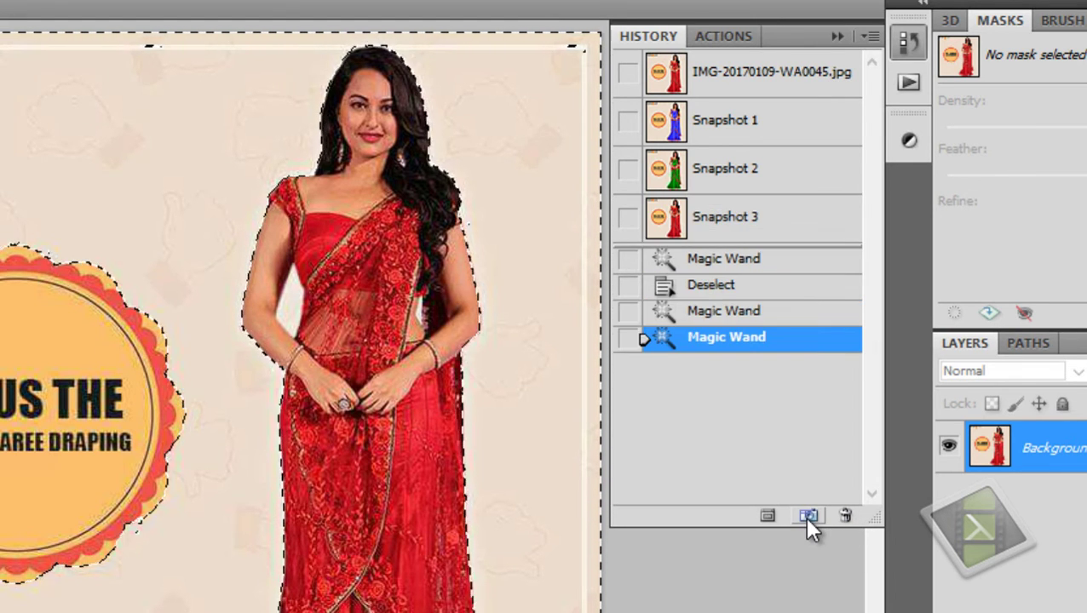
{"action": "left_click", "coordinate": [739, 120]}
{"action": "left_click", "coordinate": [723, 70]}
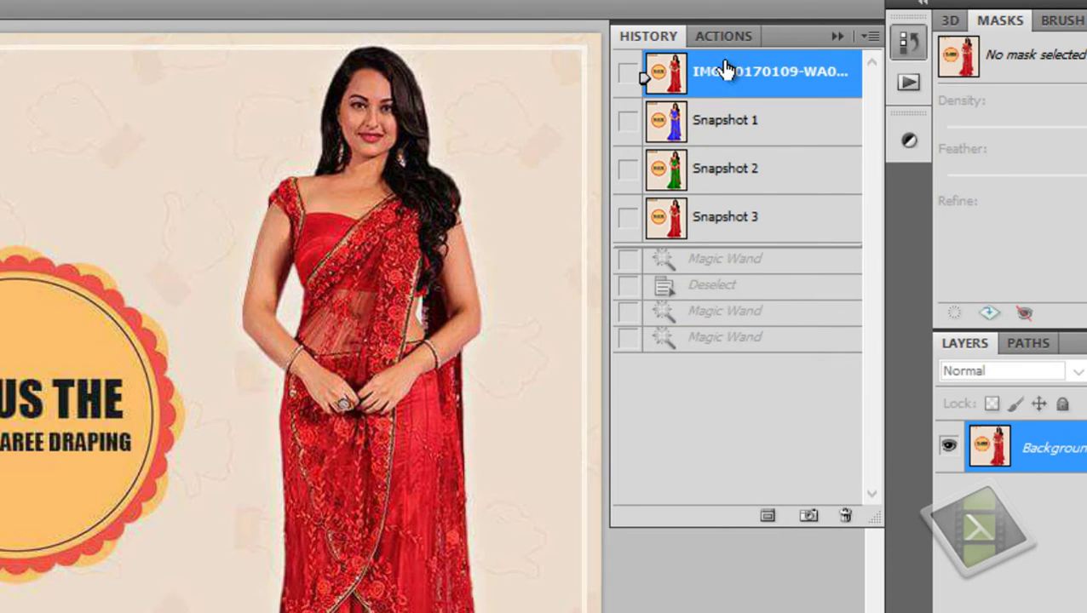
{"action": "left_click", "coordinate": [712, 228]}
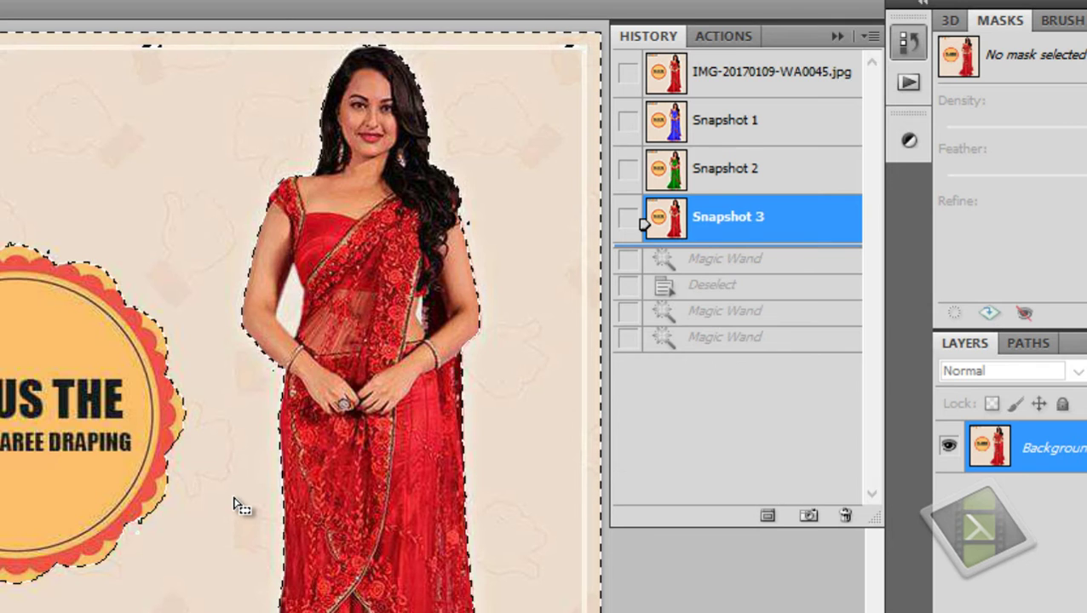
{"action": "key", "text": "shift+F5"}
- Apply a Content-Aware fill to the background, dismiss the locked-layer error, and save Snapshot 4
{"action": "key", "text": "Return"}
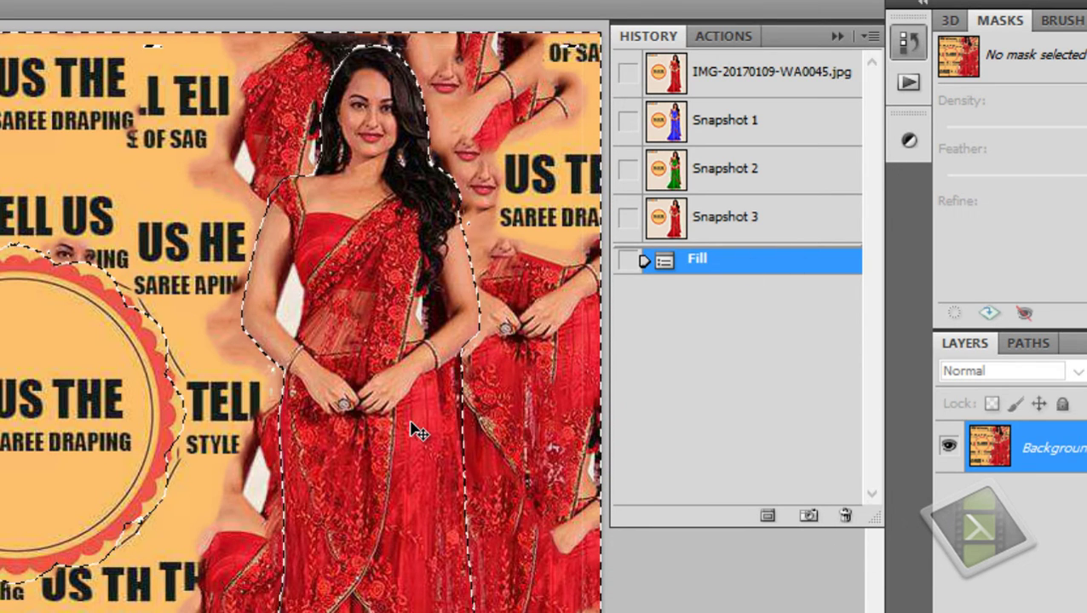
{"action": "left_click", "coordinate": [371, 569]}
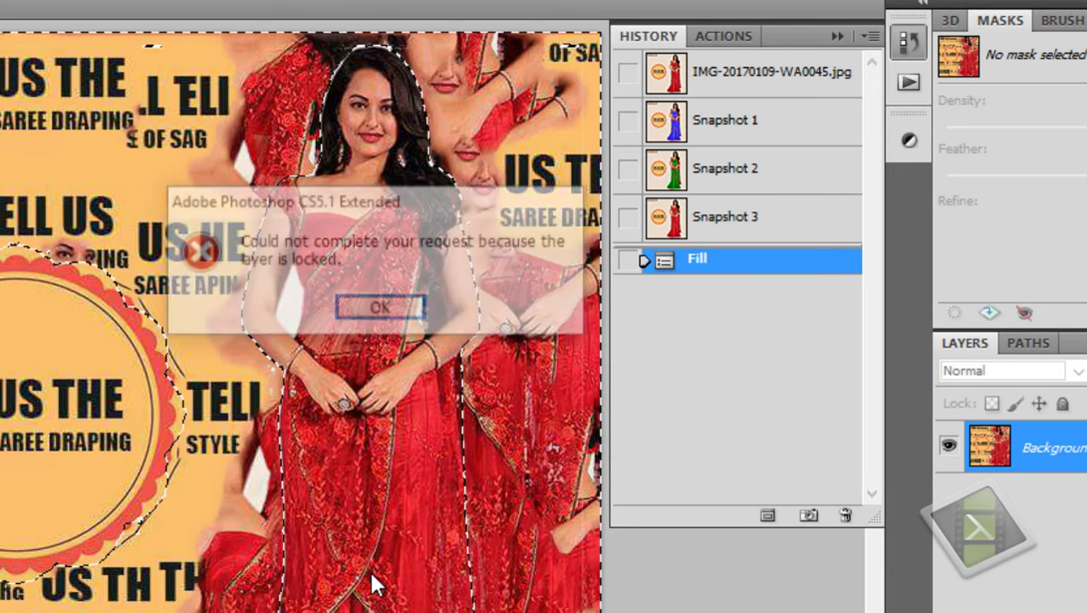
{"action": "left_click", "coordinate": [375, 312]}
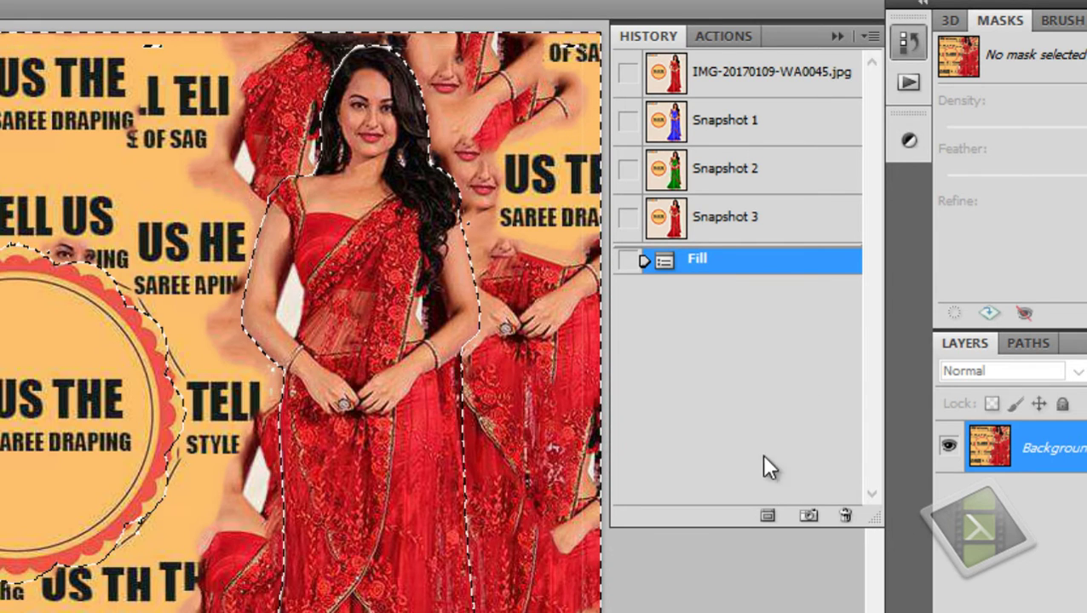
{"action": "left_click", "coordinate": [805, 513]}
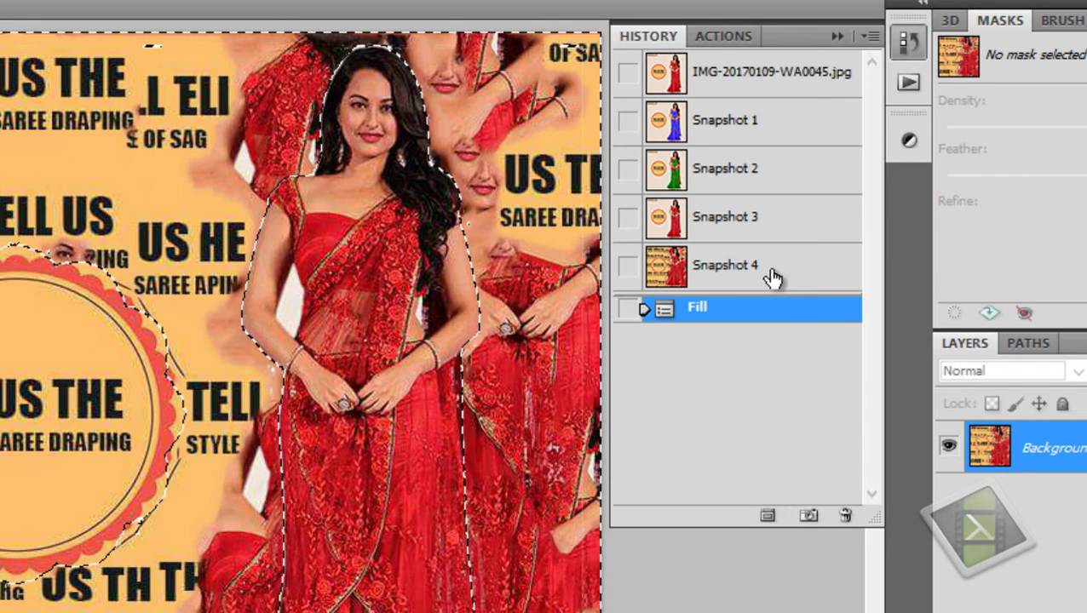
- Review the original state and Snapshots 1–4, then return to Snapshot 3
{"action": "left_click", "coordinate": [750, 76]}
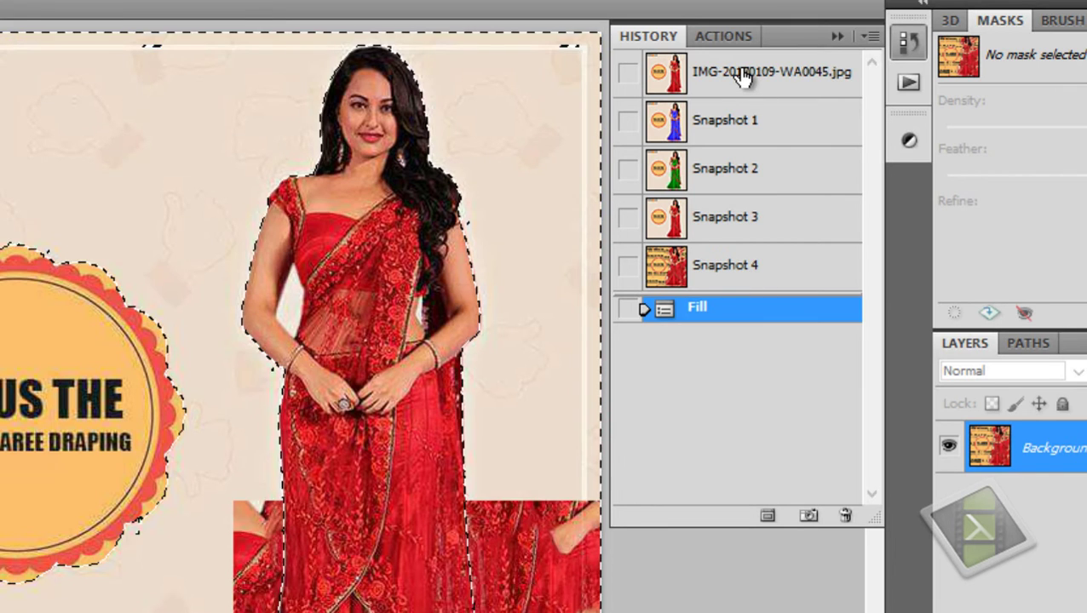
{"action": "left_click", "coordinate": [718, 128]}
{"action": "left_click", "coordinate": [732, 170]}
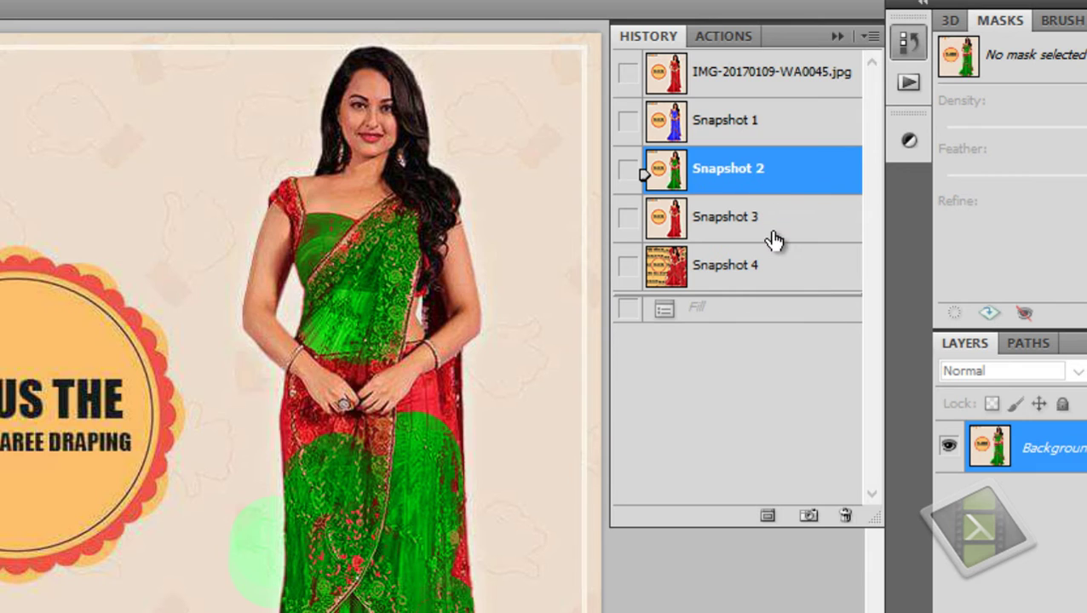
{"action": "left_click", "coordinate": [744, 230]}
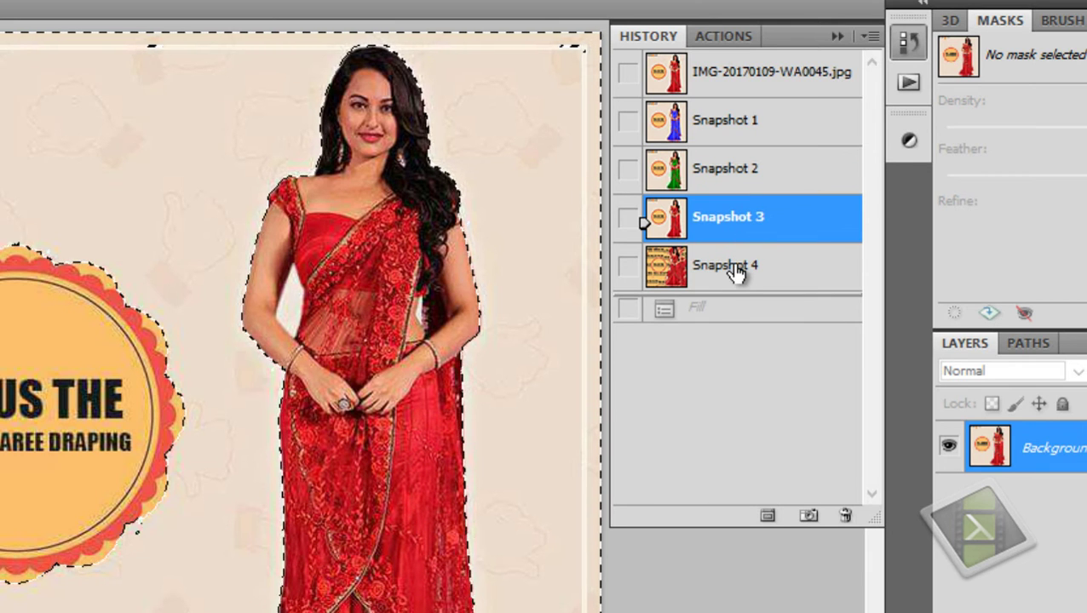
{"action": "left_click", "coordinate": [734, 269]}
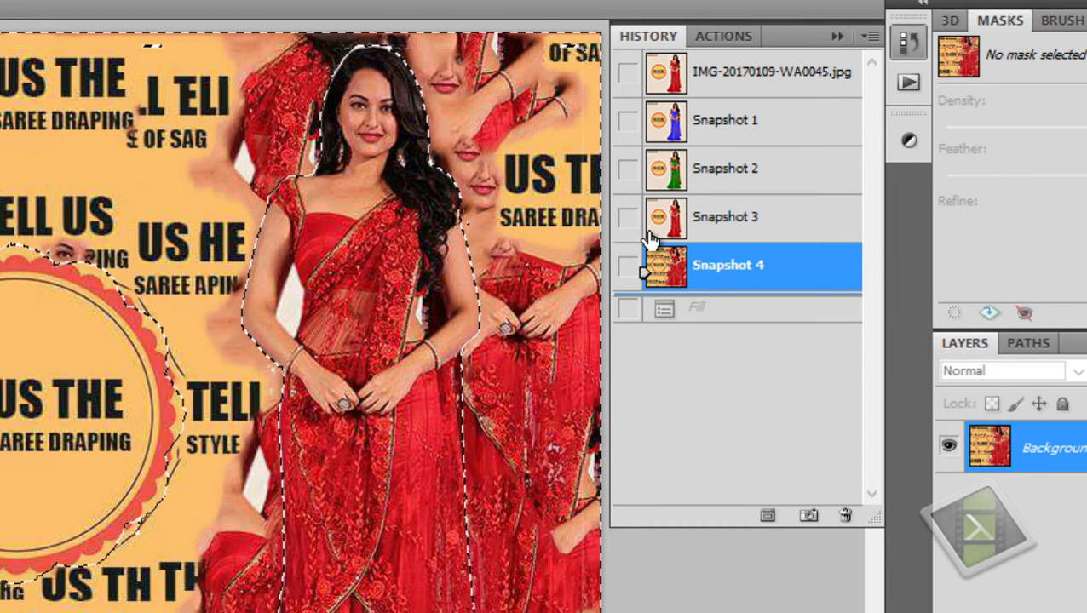
{"action": "left_click", "coordinate": [763, 215]}
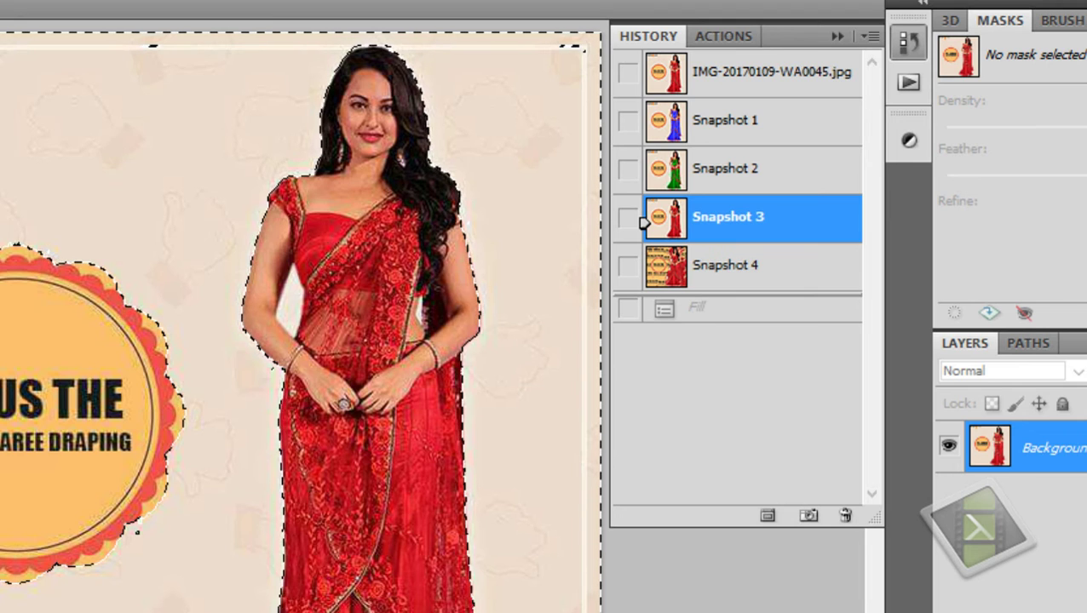
- Attempt a history-brush stroke, dismiss its error, then revert to the original image state
{"action": "left_click", "coordinate": [303, 407]}
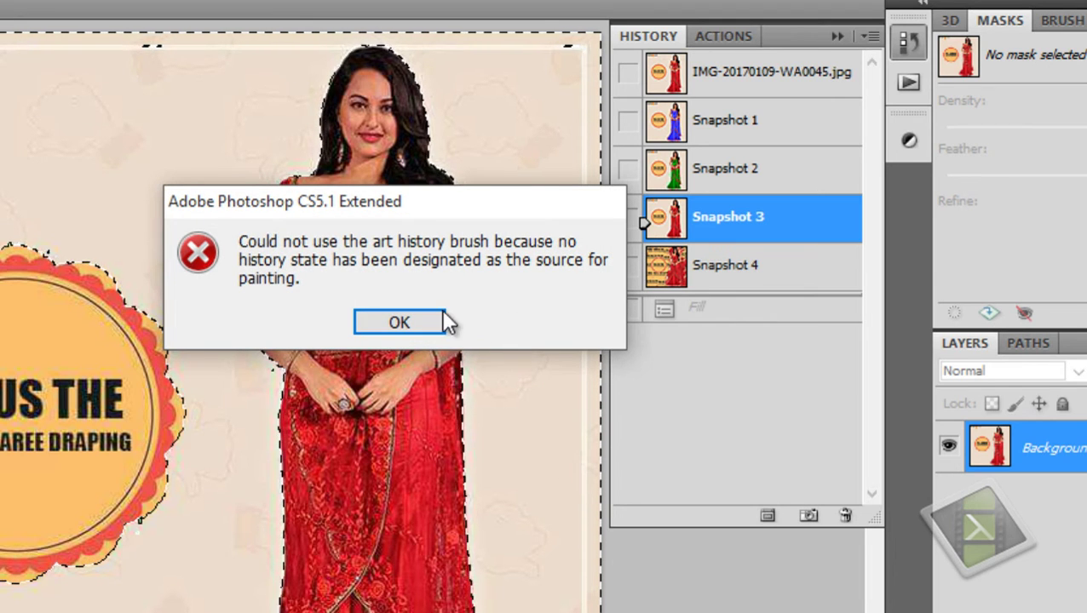
{"action": "left_click", "coordinate": [417, 322]}
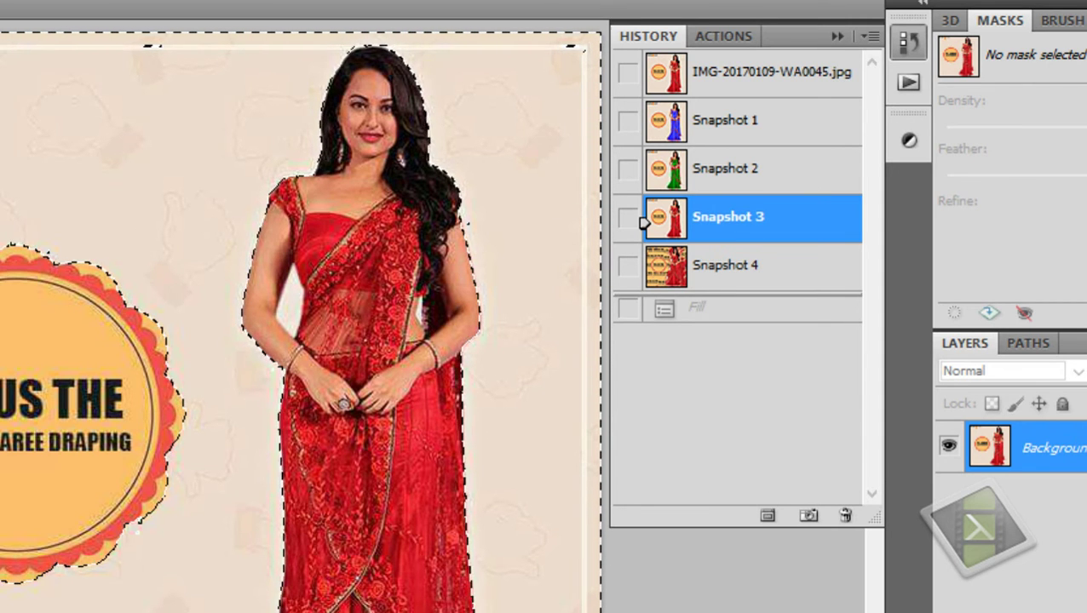
{"action": "left_click", "coordinate": [644, 309]}
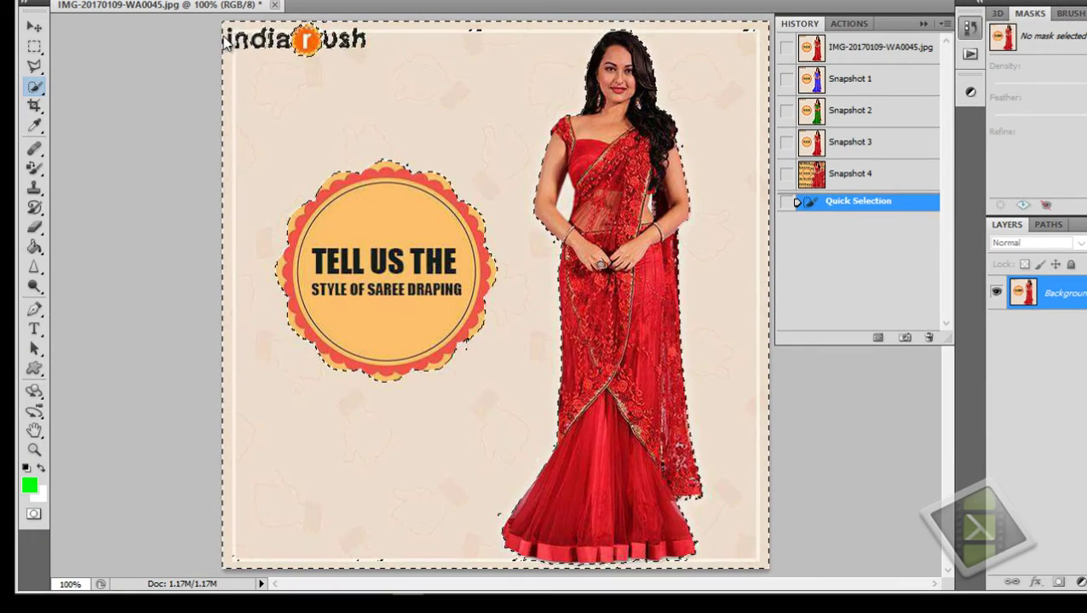
{"action": "left_click", "coordinate": [330, 104]}
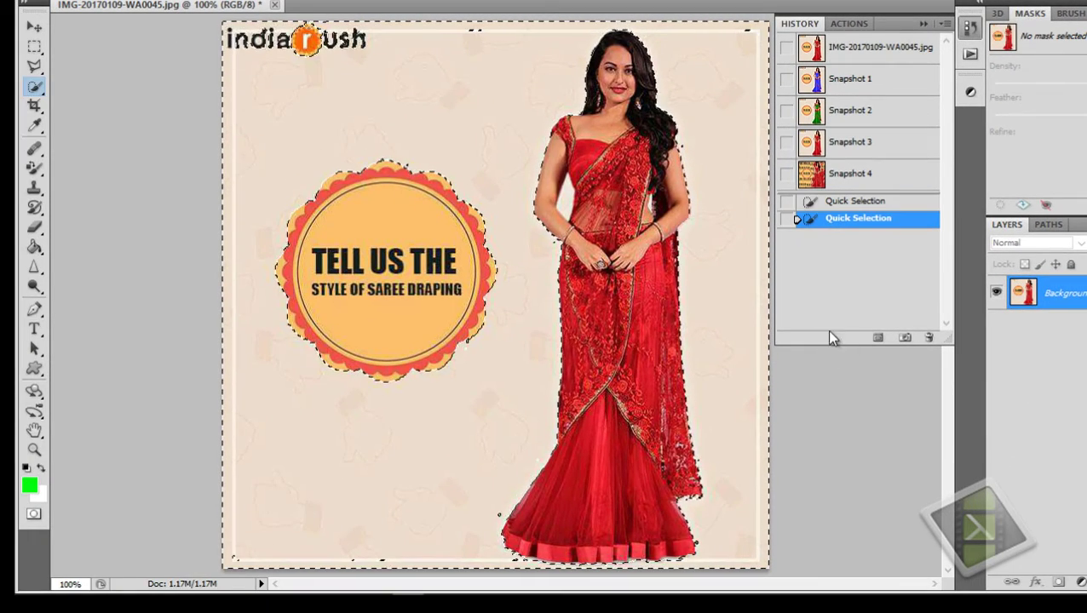
{"action": "left_click", "coordinate": [754, 452]}
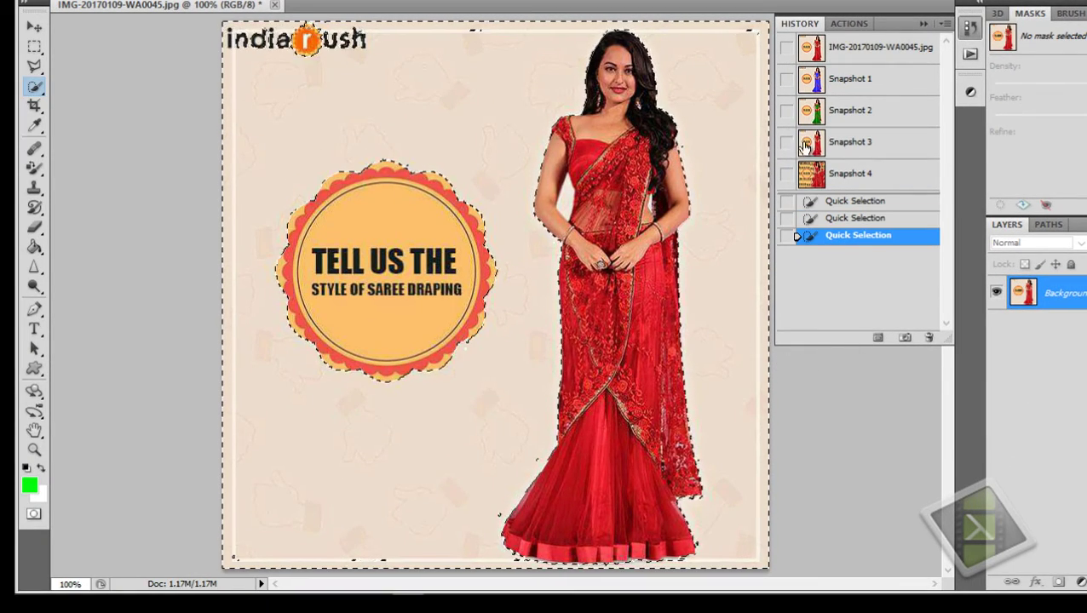
{"action": "left_click", "coordinate": [832, 49]}
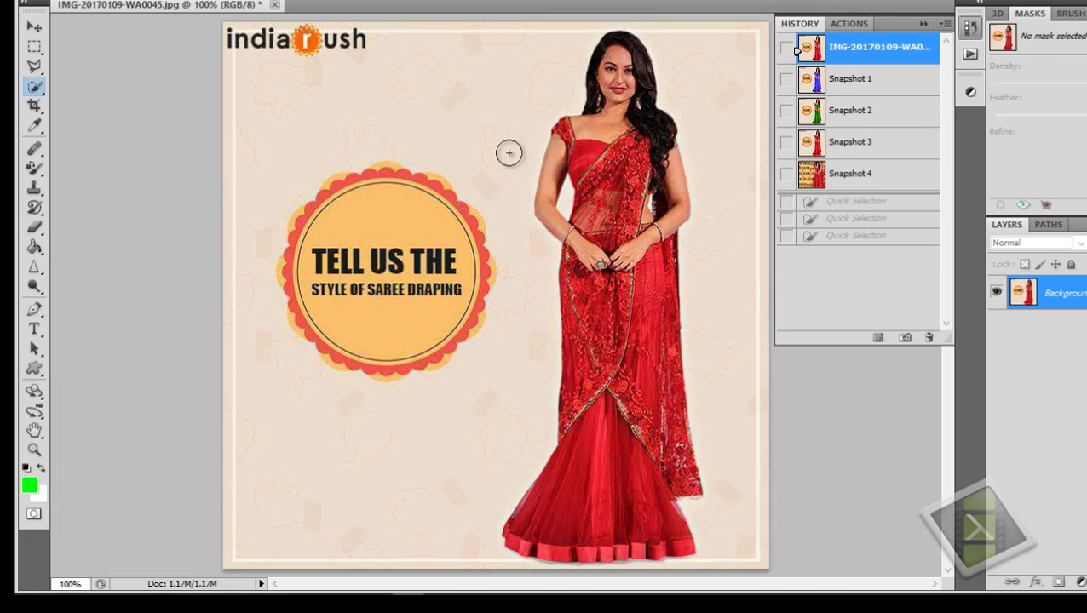
- Switch to the Art History Brush, try a stroke, and dismiss the missing-source warning
{"action": "left_click", "coordinate": [34, 168]}
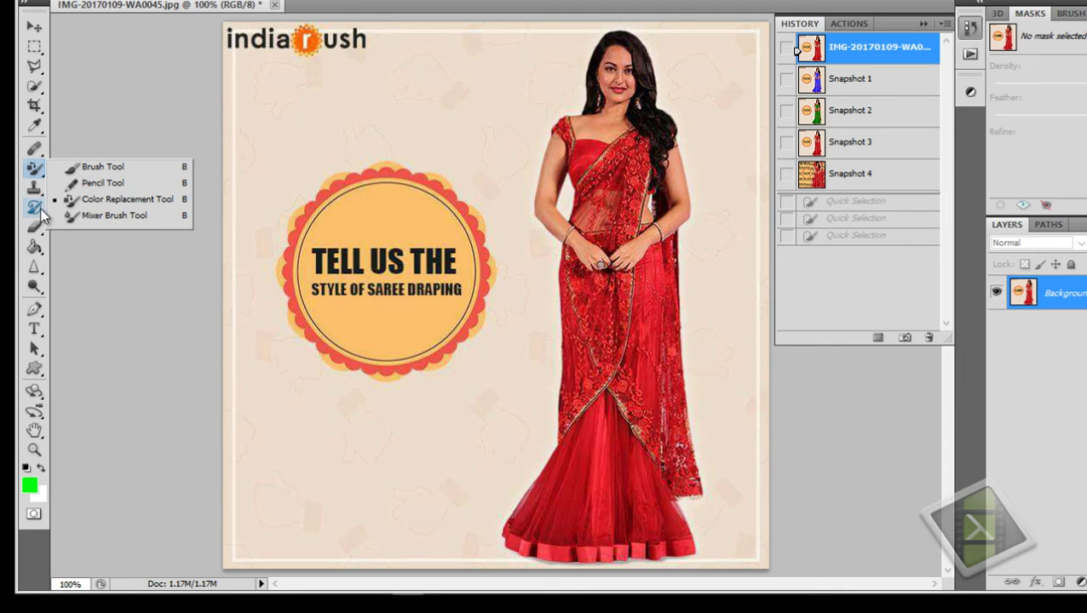
{"action": "left_click", "coordinate": [41, 209]}
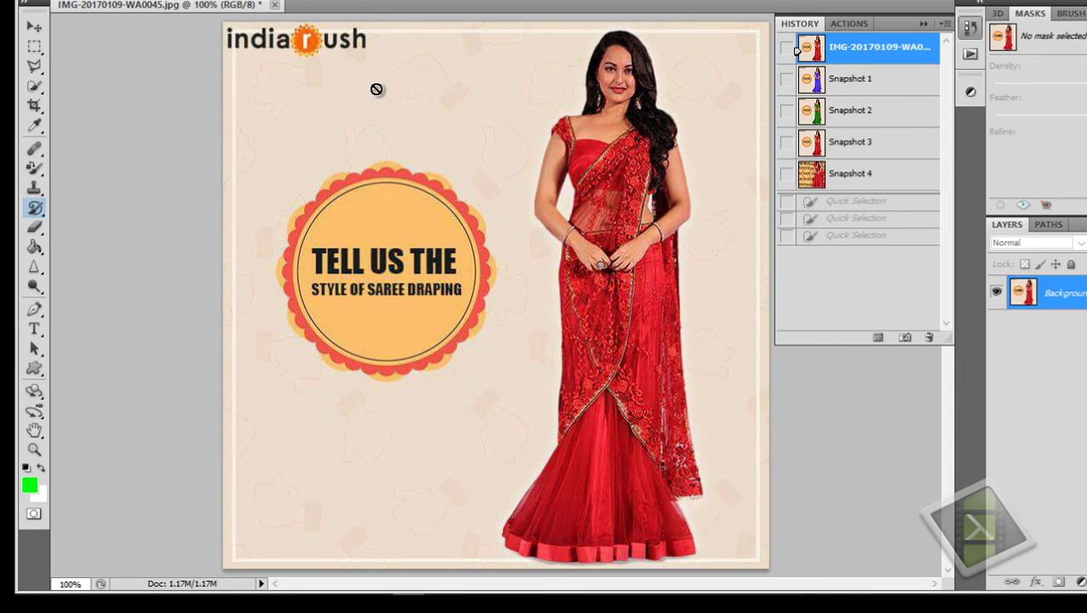
{"action": "left_click", "coordinate": [416, 139]}
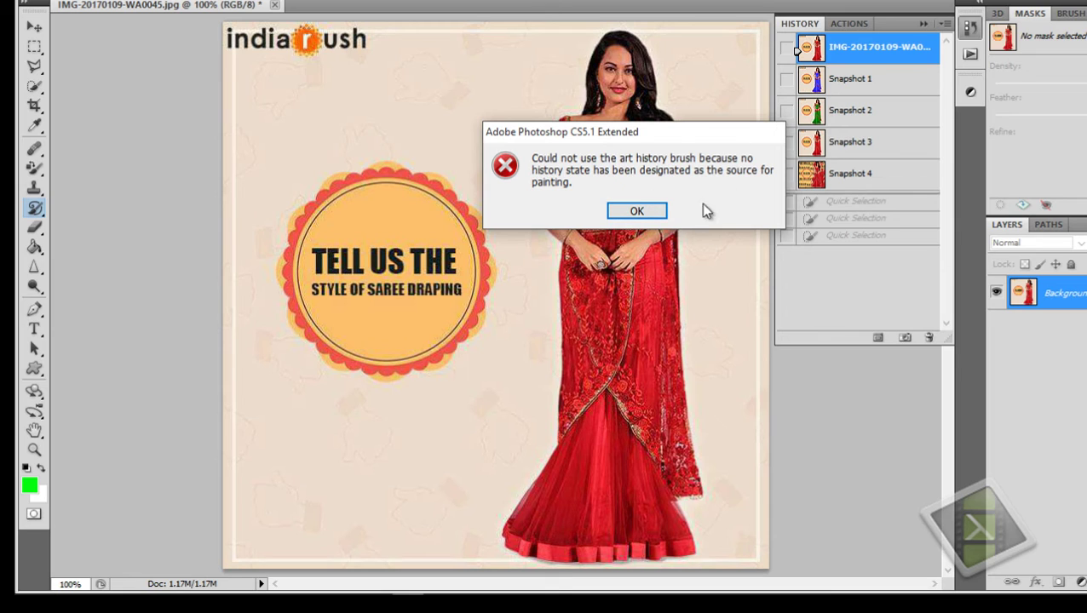
{"action": "left_click", "coordinate": [637, 211]}
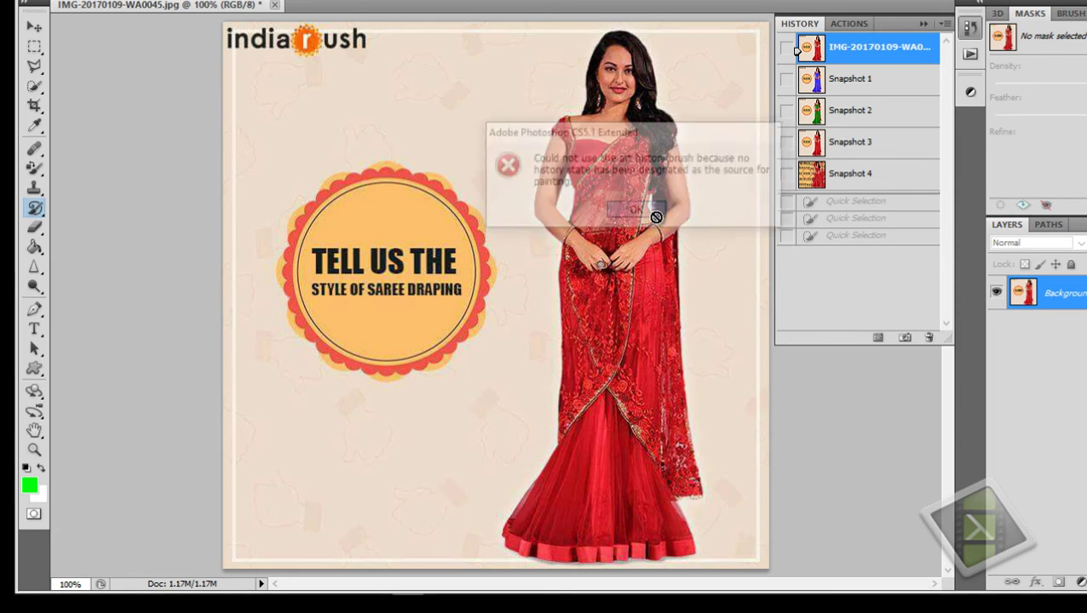
- Duplicate the Background layer as Background copy and float the advert in its own window
{"action": "right_click", "coordinate": [1041, 295]}
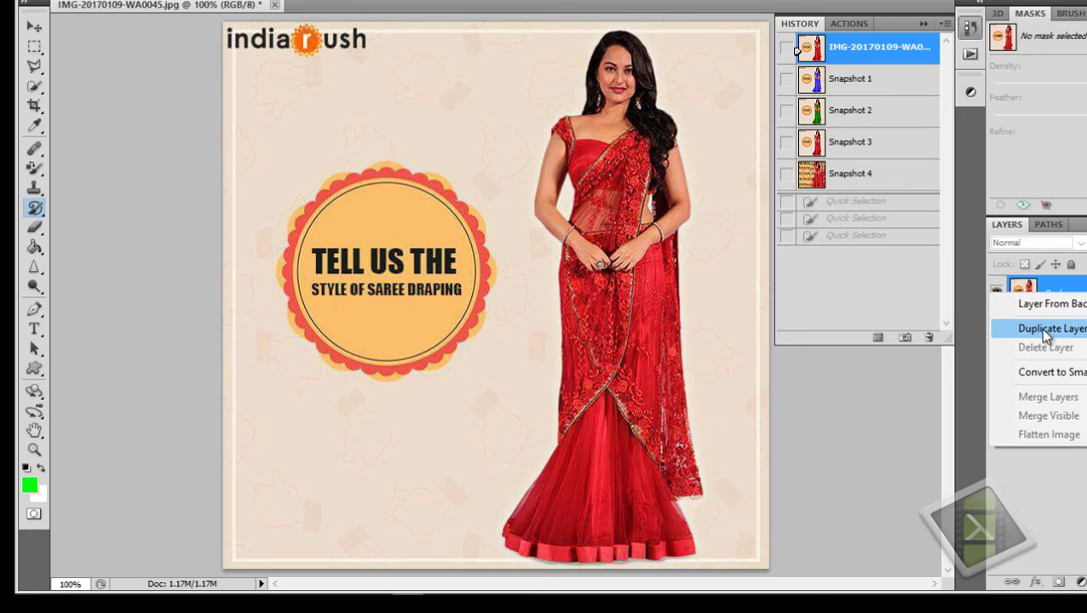
{"action": "left_click", "coordinate": [1039, 327]}
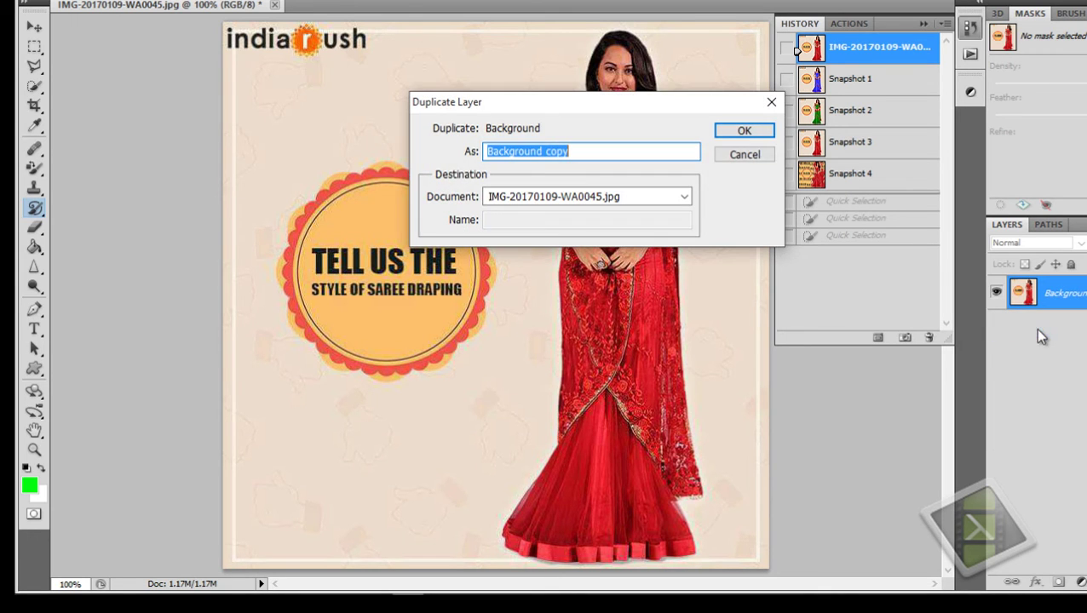
{"action": "left_click", "coordinate": [750, 136]}
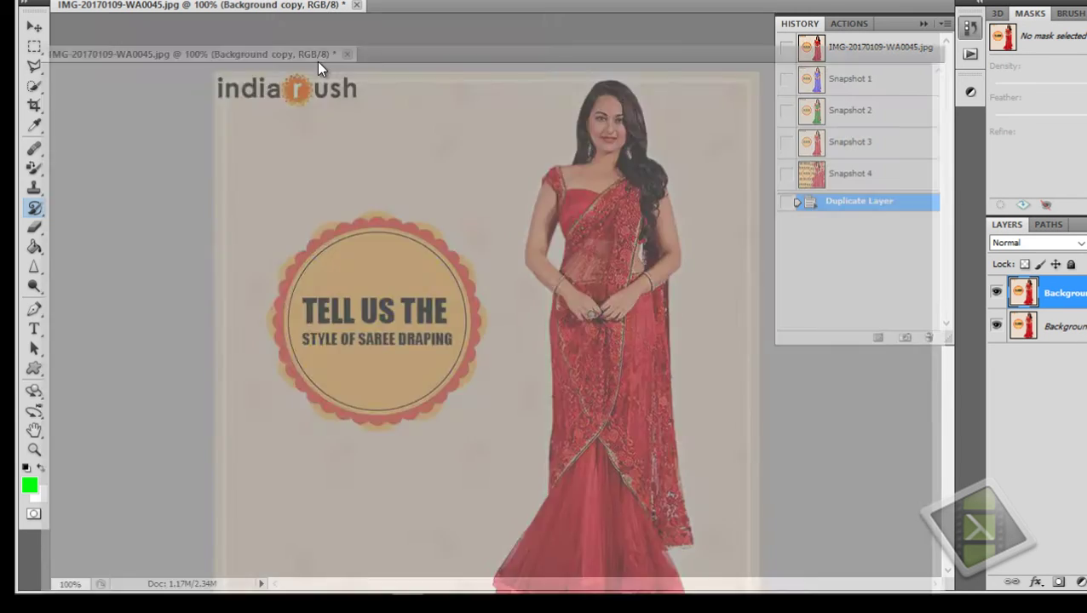
{"action": "left_click_drag", "start_coordinate": [331, 11], "coordinate": [337, 68]}
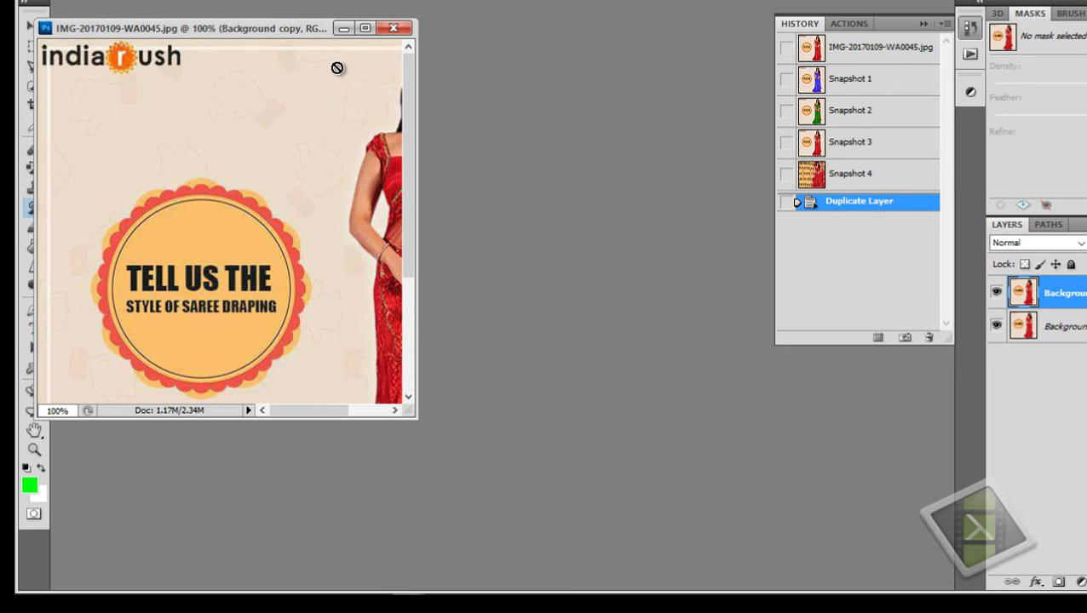
- Close the saree advert without saving and open IMG-20170109-WA0047.jpg, the Long Anarkali Suit advert
{"action": "left_click", "coordinate": [394, 29]}
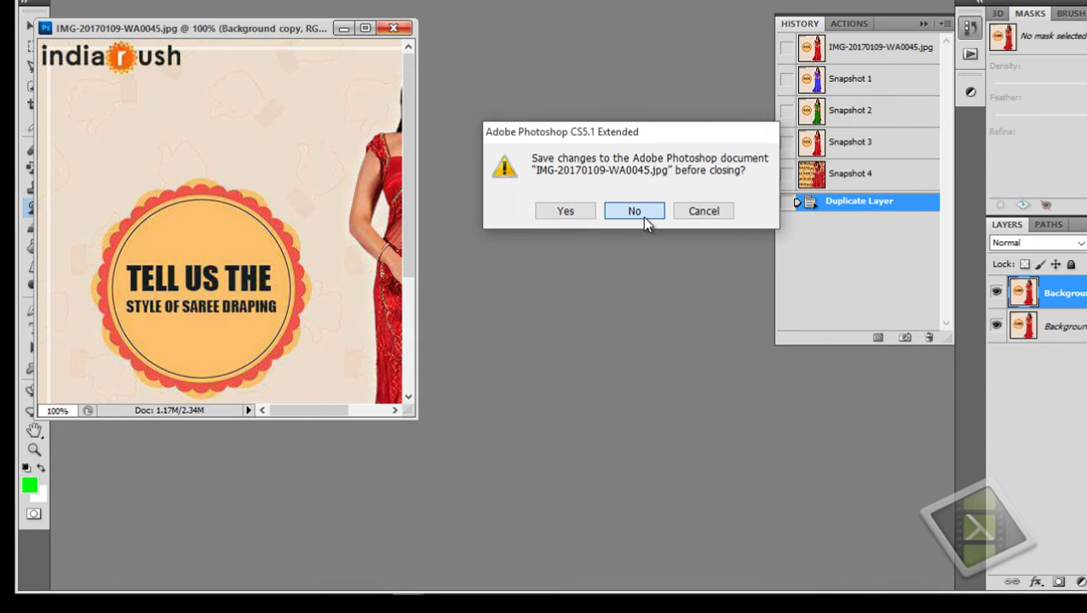
{"action": "left_click", "coordinate": [642, 217]}
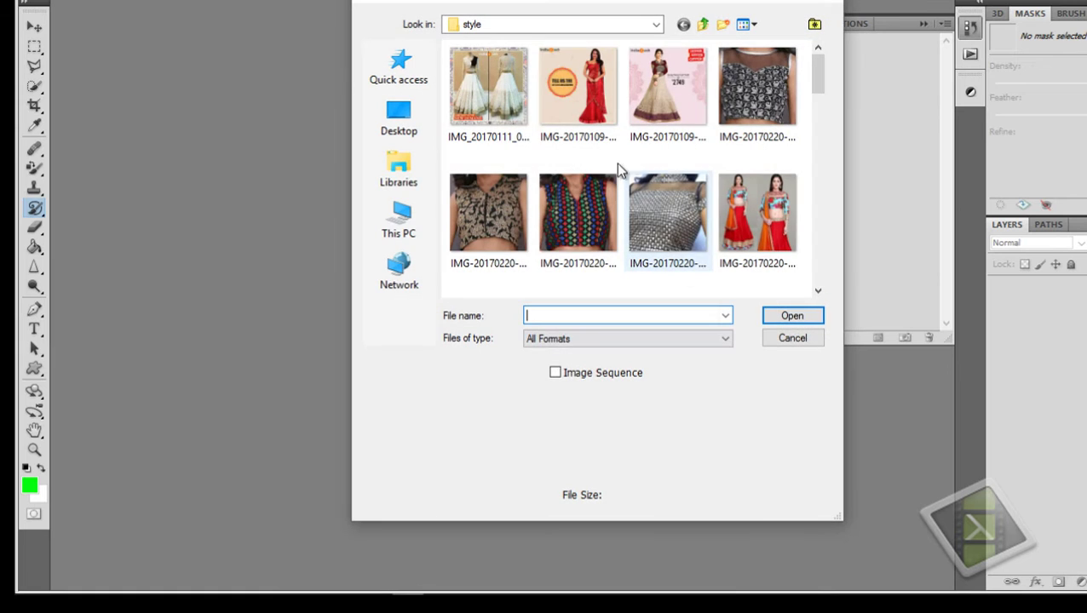
{"action": "mouse_move", "coordinate": [667, 90]}
{"action": "double_click", "coordinate": [648, 126]}
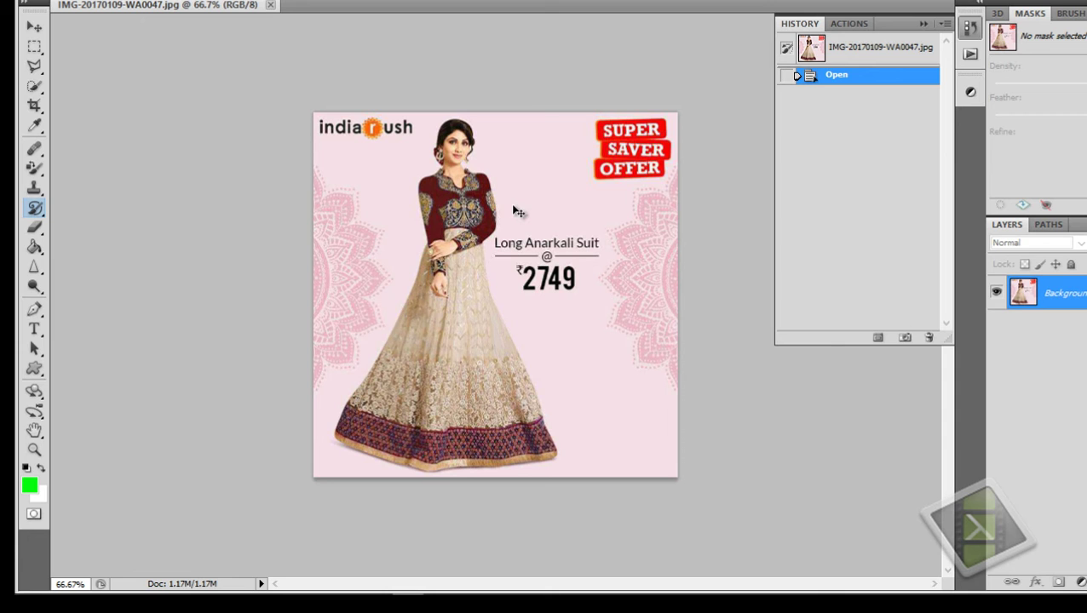
- At 100% zoom with a ~60 px brush, smear the woman's head, body and skirt with Art History strokes
{"action": "key", "text": "ctrl+plus"}
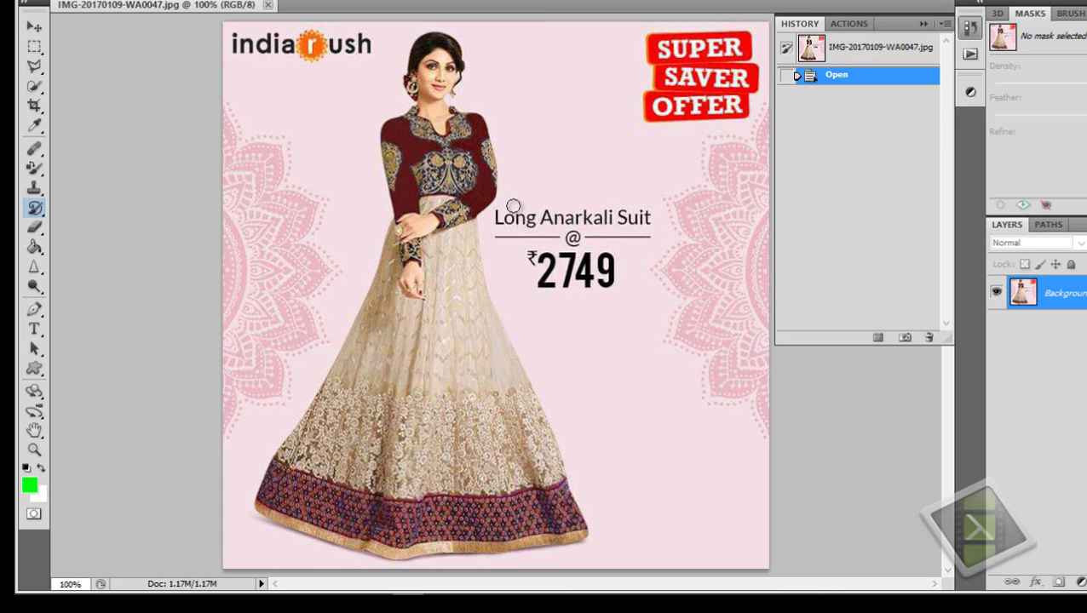
{"action": "key", "text": "bracketright"}
{"action": "key", "text": "bracketright"}
{"action": "key", "text": "bracketright"}
{"action": "key", "text": "bracketright"}
{"action": "key", "text": "bracketright"}
{"action": "key", "text": "bracketright"}
{"action": "mouse_move", "coordinate": [451, 128]}
{"action": "left_mouse_down"}
{"action": "mouse_move", "coordinate": [436, 83]}
{"action": "mouse_move", "coordinate": [457, 150]}
{"action": "left_mouse_up"}
{"action": "mouse_move", "coordinate": [452, 223]}
{"action": "left_mouse_down"}
{"action": "mouse_move", "coordinate": [447, 298]}
{"action": "mouse_move", "coordinate": [461, 334]}
{"action": "left_mouse_up"}
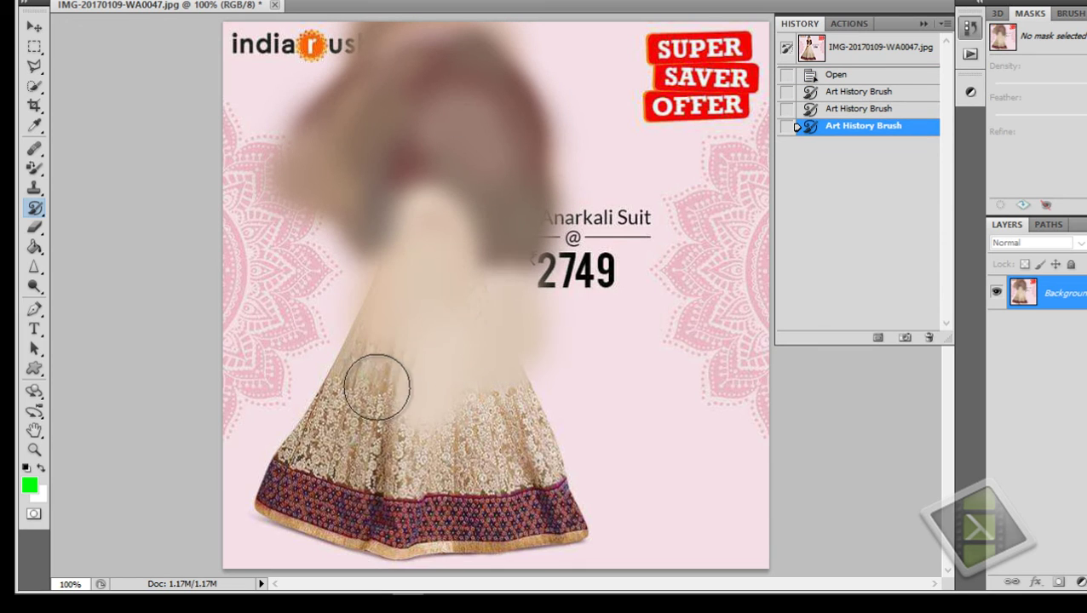
{"action": "mouse_move", "coordinate": [377, 387]}
{"action": "left_mouse_down"}
{"action": "mouse_move", "coordinate": [432, 460]}
{"action": "mouse_move", "coordinate": [556, 413]}
{"action": "left_mouse_up"}
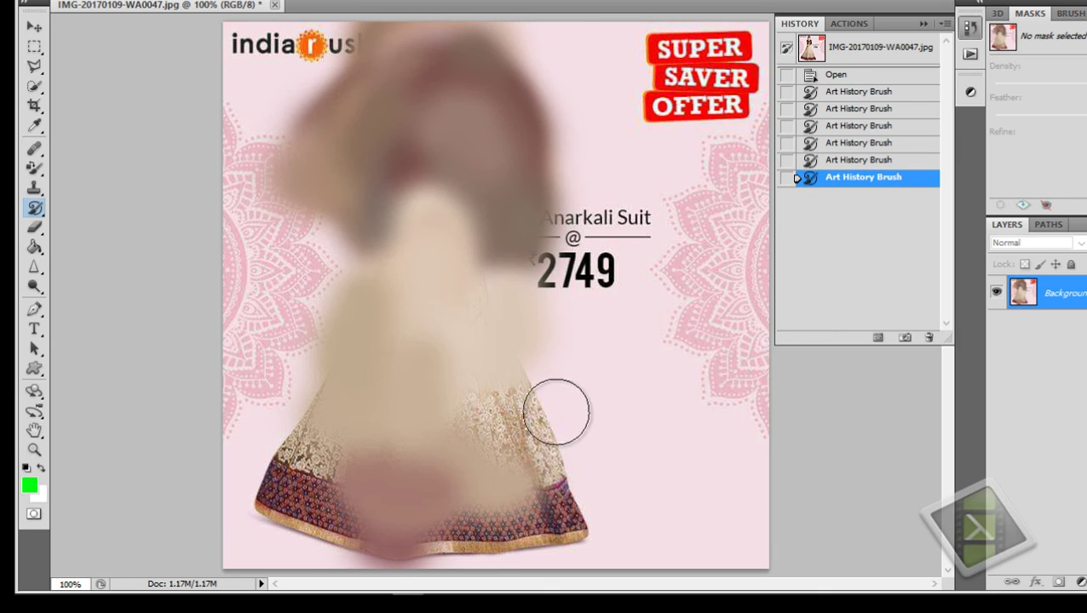
{"action": "mouse_move", "coordinate": [529, 466]}
{"action": "left_mouse_down"}
{"action": "mouse_move", "coordinate": [337, 290]}
{"action": "mouse_move", "coordinate": [762, 300]}
{"action": "mouse_move", "coordinate": [498, 456]}
{"action": "mouse_move", "coordinate": [599, 277]}
{"action": "mouse_move", "coordinate": [291, 177]}
{"action": "mouse_move", "coordinate": [371, 294]}
{"action": "mouse_move", "coordinate": [550, 354]}
{"action": "left_mouse_up"}
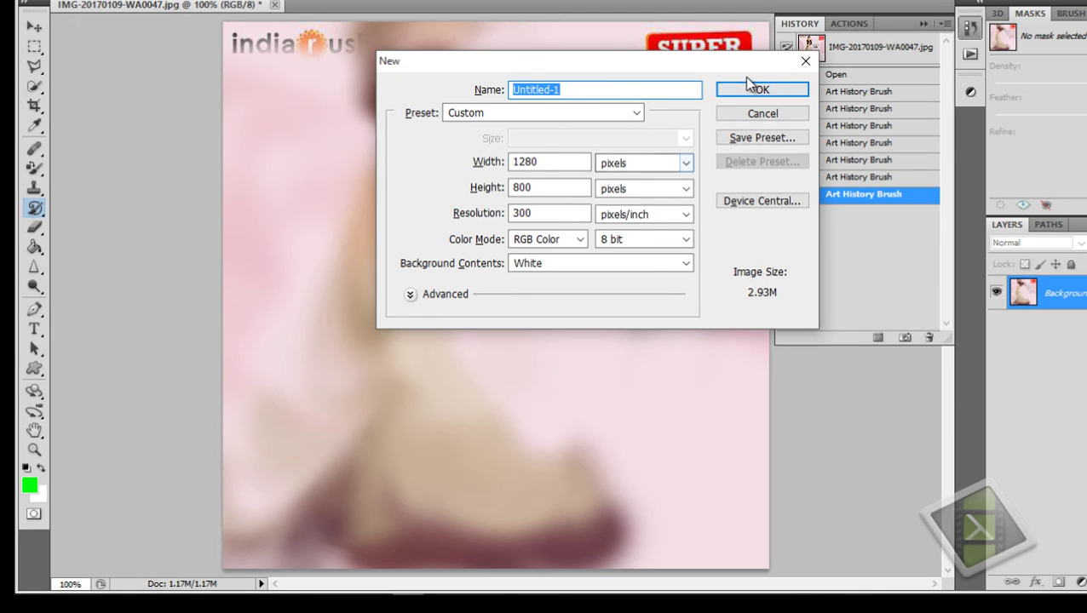
- Create the blank 1280×800 Untitled-1 document and try painting on it
{"action": "left_click", "coordinate": [753, 92]}
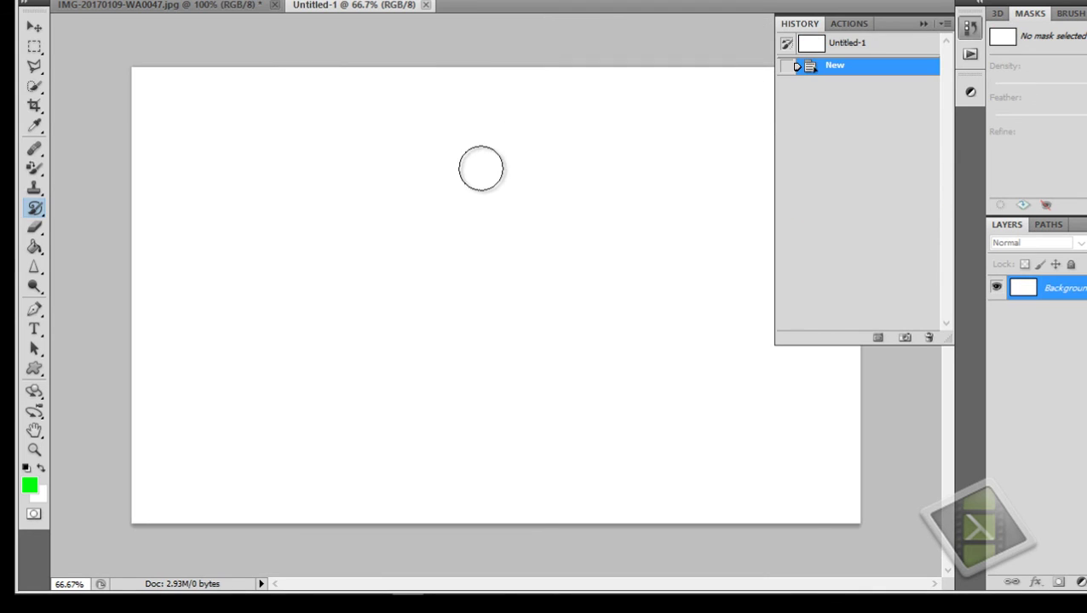
{"action": "left_click", "coordinate": [380, 209]}
{"action": "left_click", "coordinate": [339, 173]}
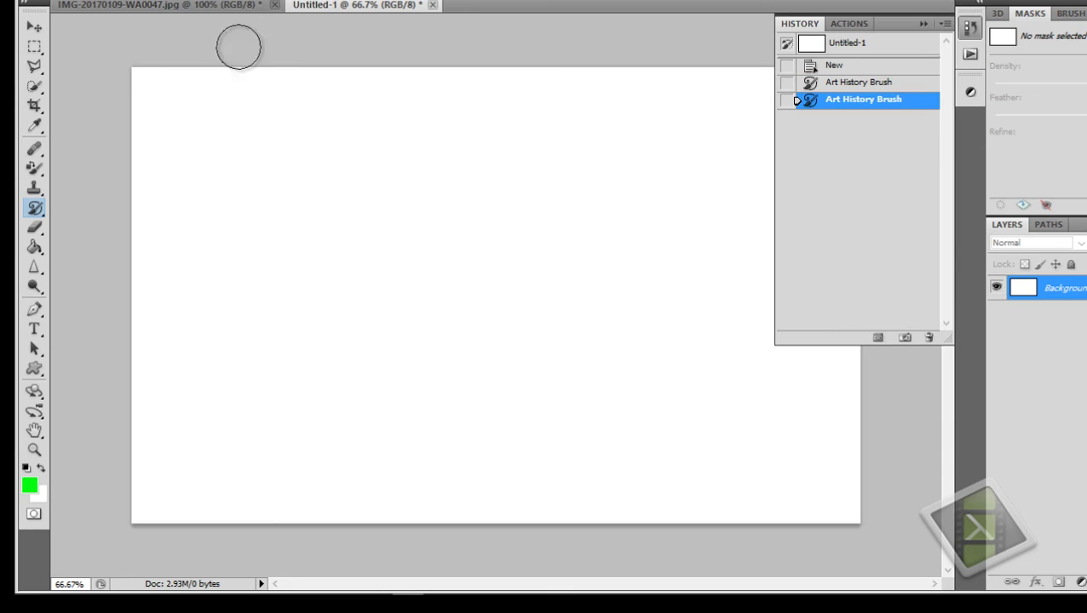
- Return to the anarkali advert and step back its blur strokes with Ctrl+Alt+Z
{"action": "left_click", "coordinate": [204, 5]}
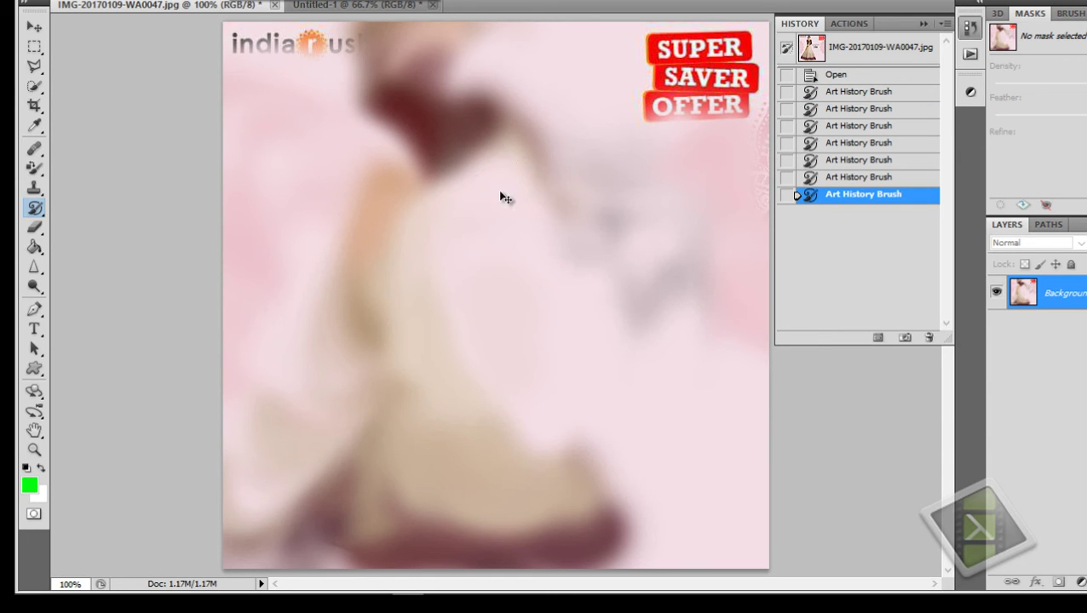
{"action": "key", "text": "ctrl+alt+z"}
{"action": "key", "text": "ctrl+alt+z"}
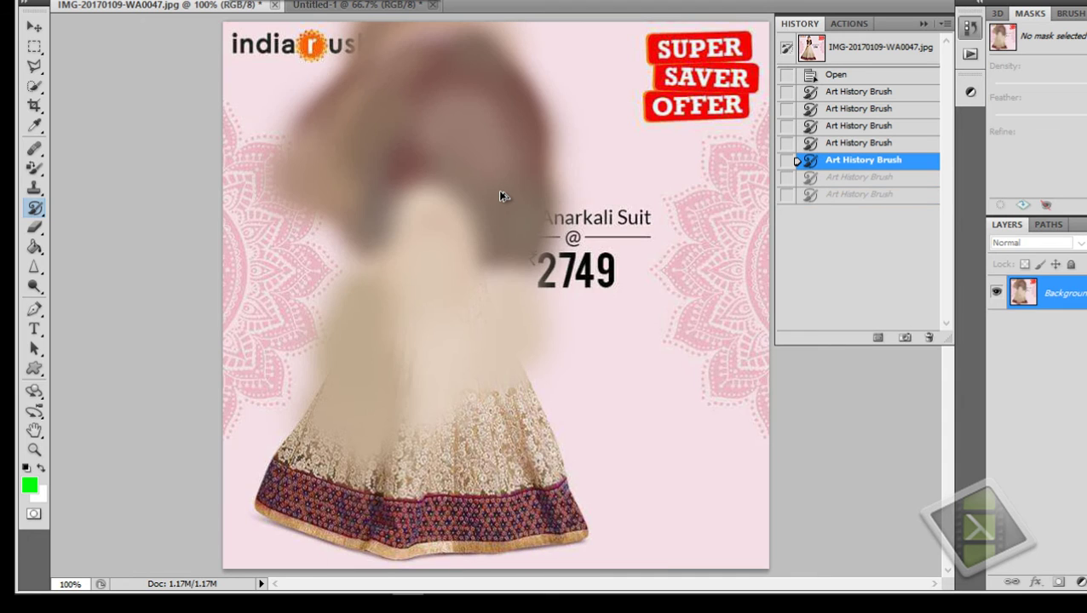
{"action": "key", "text": "ctrl+alt+z"}
{"action": "key", "text": "ctrl+alt+z"}
{"action": "key", "text": "ctrl+alt+z"}
{"action": "key", "text": "ctrl+alt+z"}
{"action": "key", "text": "ctrl+alt+z"}
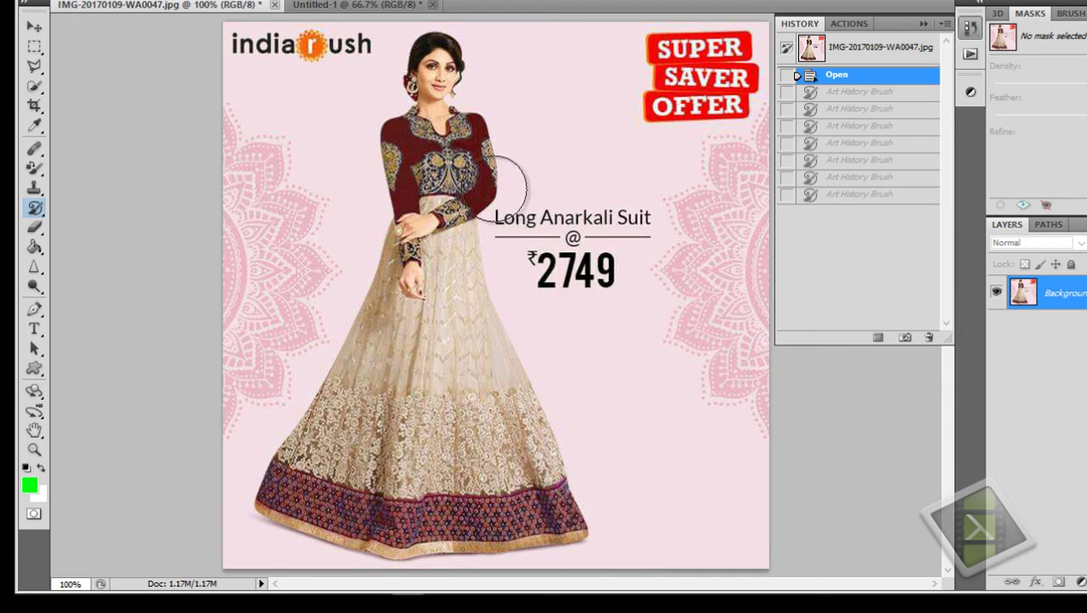
- Paint Art History Brush strokes blurring the head, logo, lower-left skirt and figure
{"action": "mouse_move", "coordinate": [435, 111]}
{"action": "left_mouse_down"}
{"action": "mouse_move", "coordinate": [421, 102]}
{"action": "mouse_move", "coordinate": [453, 348]}
{"action": "mouse_move", "coordinate": [395, 403]}
{"action": "mouse_move", "coordinate": [537, 499]}
{"action": "left_mouse_up"}
{"action": "left_click_drag", "start_coordinate": [407, 537], "coordinate": [352, 423]}
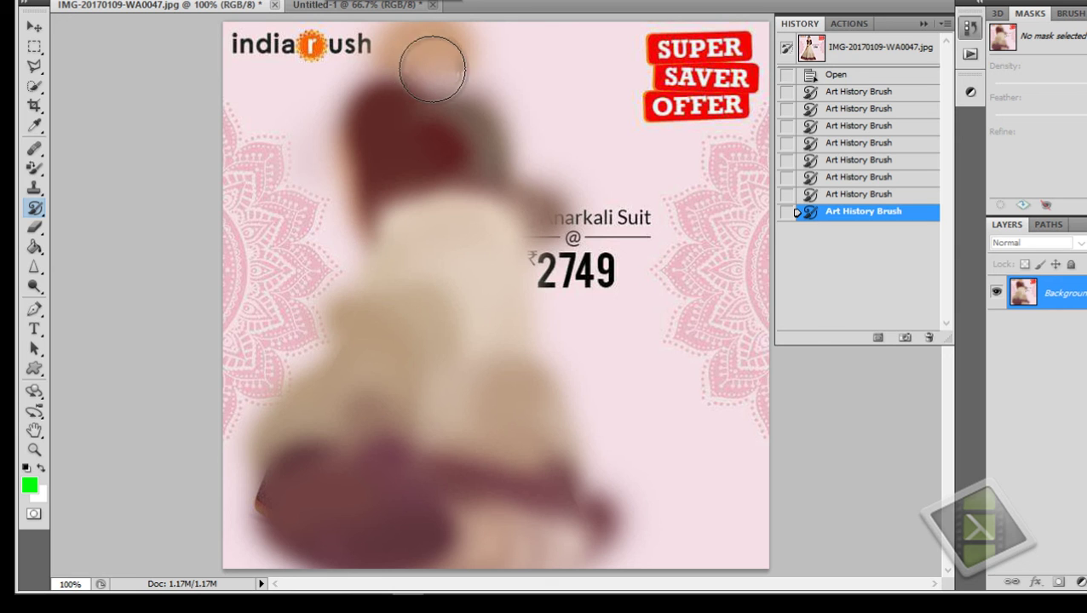
{"action": "mouse_move", "coordinate": [432, 60]}
{"action": "left_mouse_down"}
{"action": "mouse_move", "coordinate": [446, 142]}
{"action": "mouse_move", "coordinate": [613, 289]}
{"action": "left_mouse_up"}
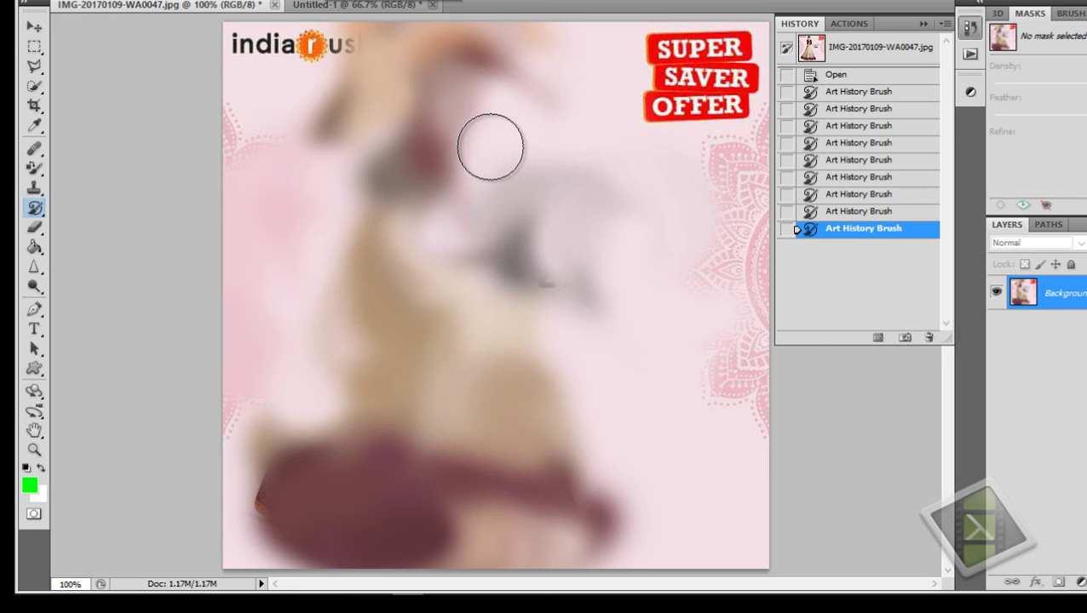
{"action": "left_click_drag", "start_coordinate": [490, 146], "coordinate": [535, 296]}
- Reduce the Art History Brush size to 70 px in the brush picker
{"action": "right_click", "coordinate": [475, 209]}
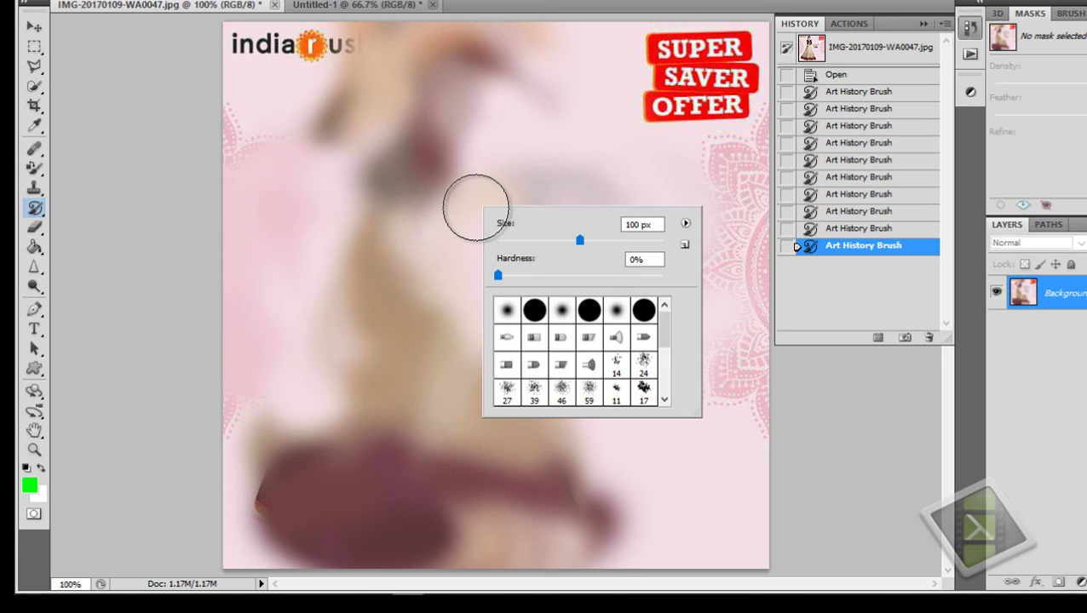
{"action": "left_click", "coordinate": [554, 241]}
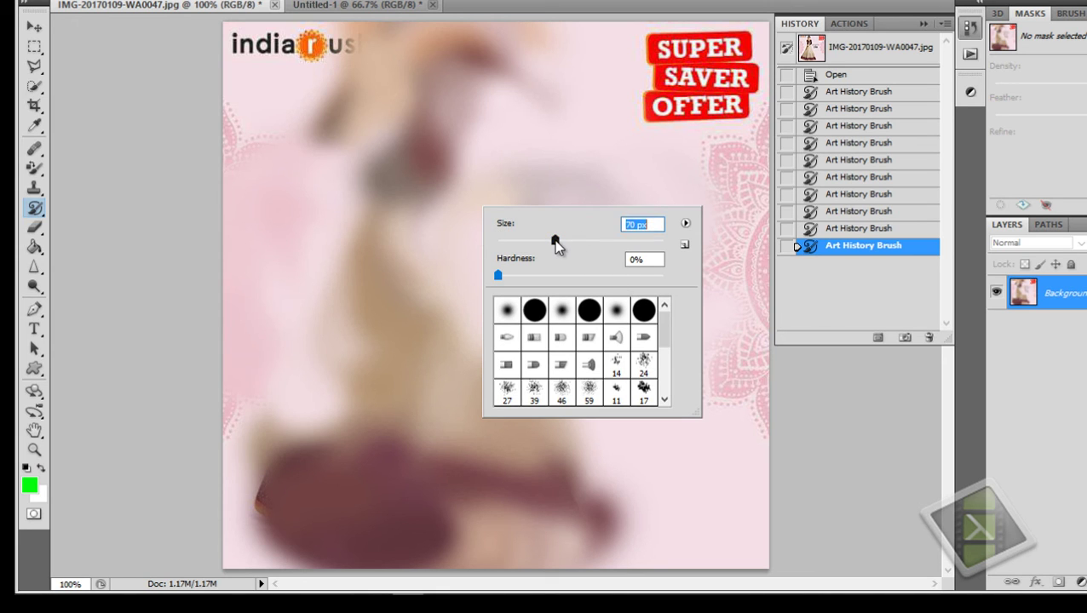
{"action": "mouse_move", "coordinate": [538, 54]}
{"action": "left_mouse_down"}
{"action": "mouse_move", "coordinate": [558, 109]}
{"action": "mouse_move", "coordinate": [339, 235]}
{"action": "mouse_move", "coordinate": [393, 182]}
{"action": "left_mouse_up"}
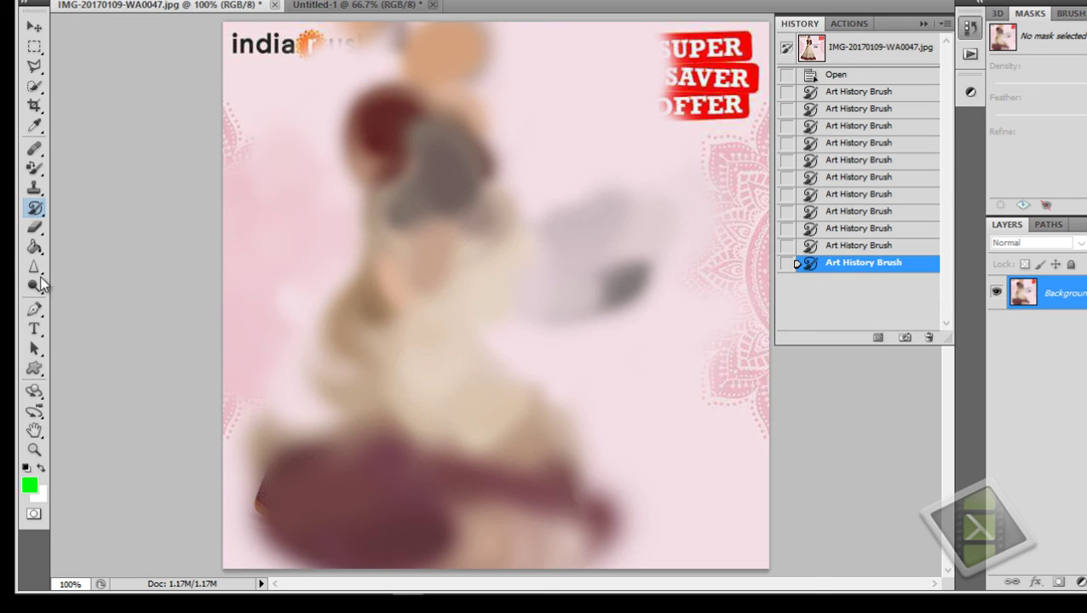
- Show the Eraser tool flyout in the toolbox to see the available eraser tools
{"action": "right_click", "coordinate": [36, 228]}
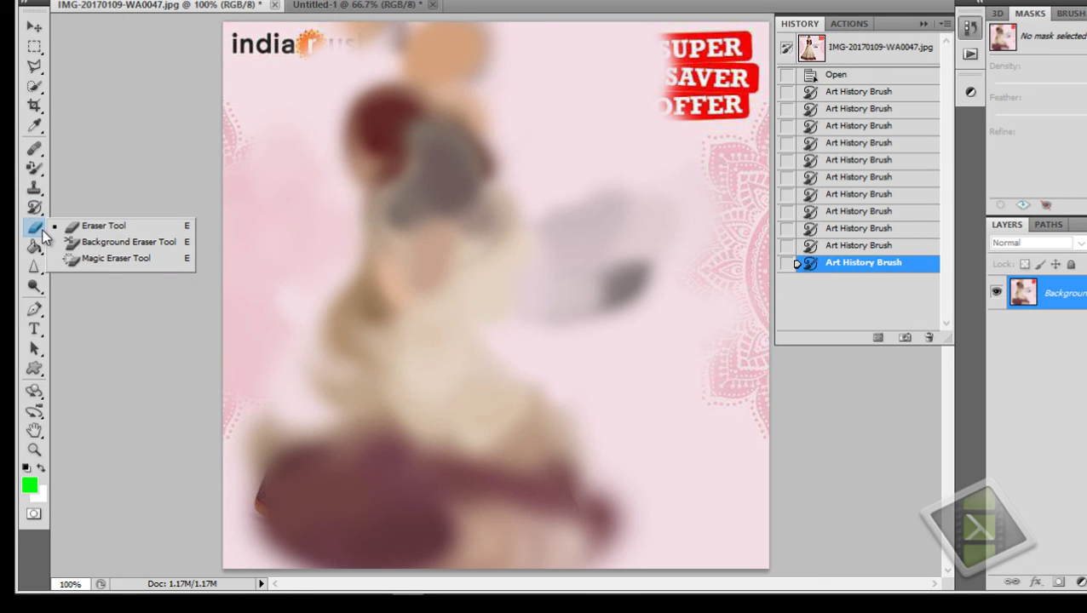